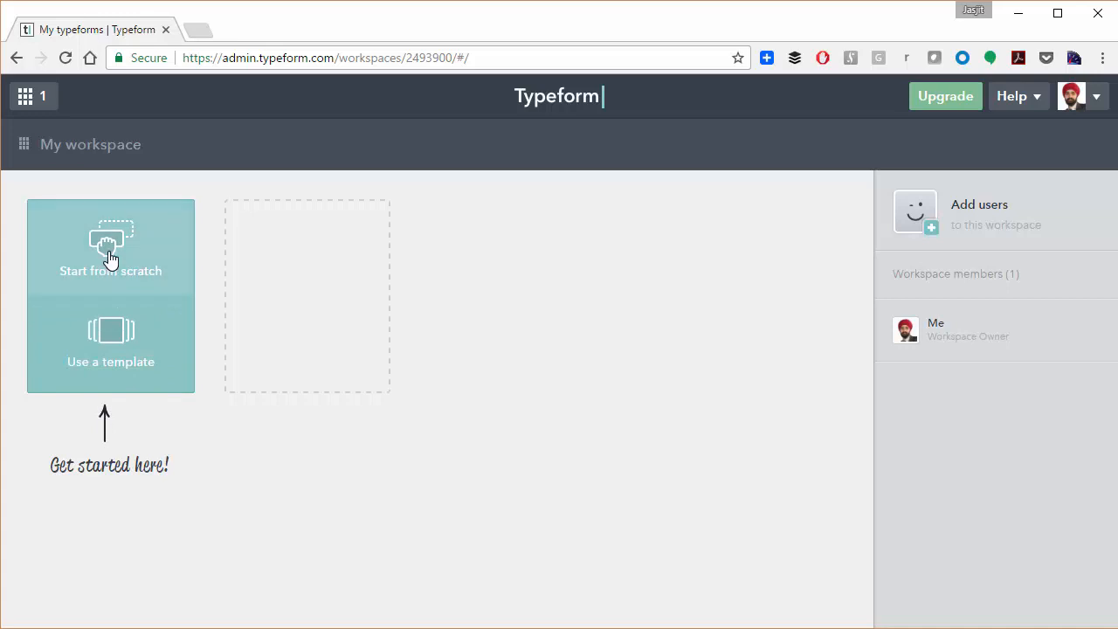
Step: Create a new typeform from scratch named "Registration Form" with English as its language
{"action": "left_click", "coordinate": [111, 255]}
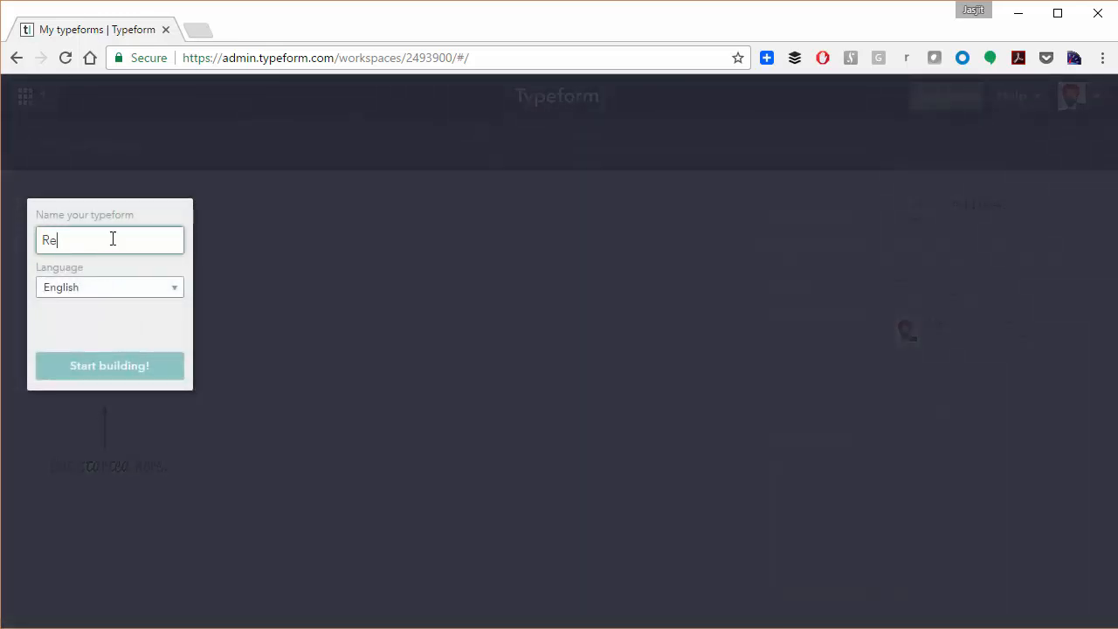
{"action": "left_click", "coordinate": [123, 368]}
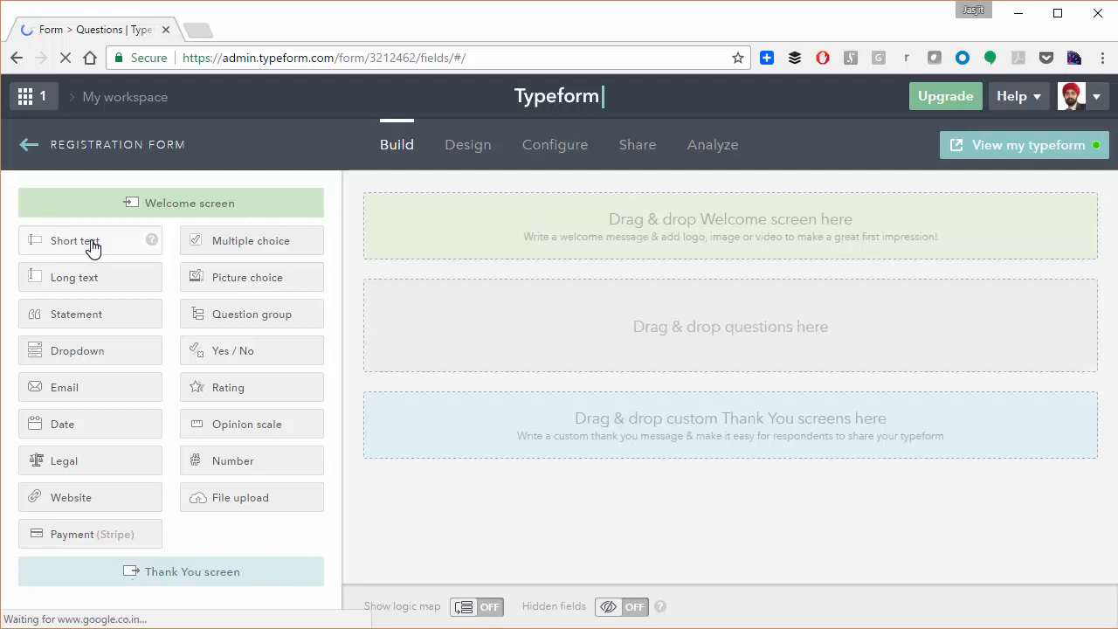
Step: Add a required short text question asking "What is your name?" and save it
{"action": "left_click", "coordinate": [92, 245]}
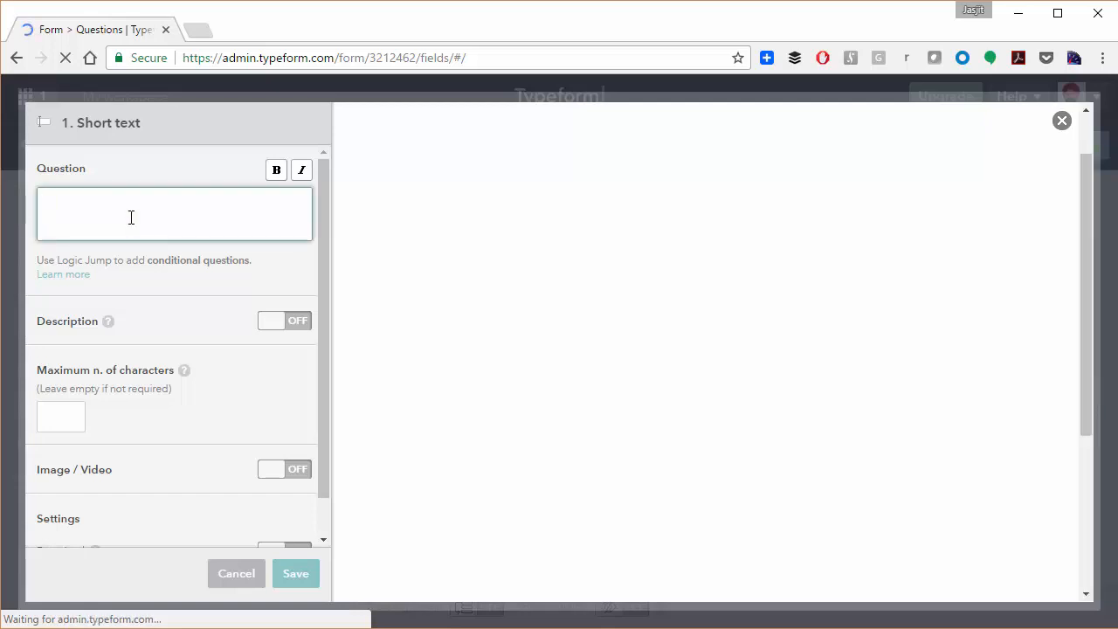
{"action": "type", "text": "What is "}
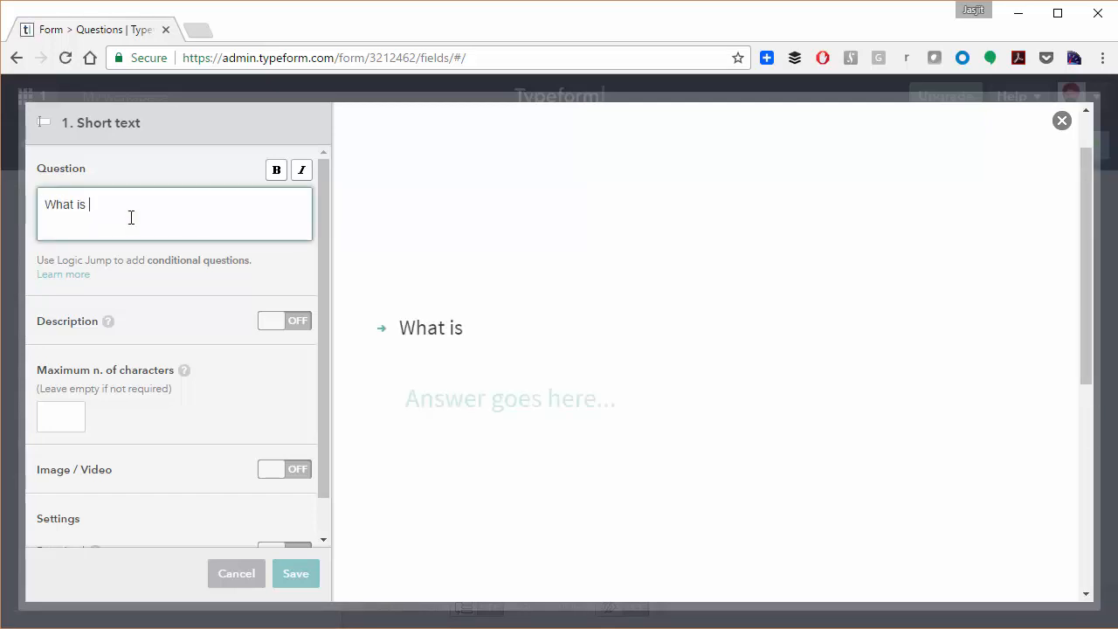
{"action": "type", "text": "your name?"}
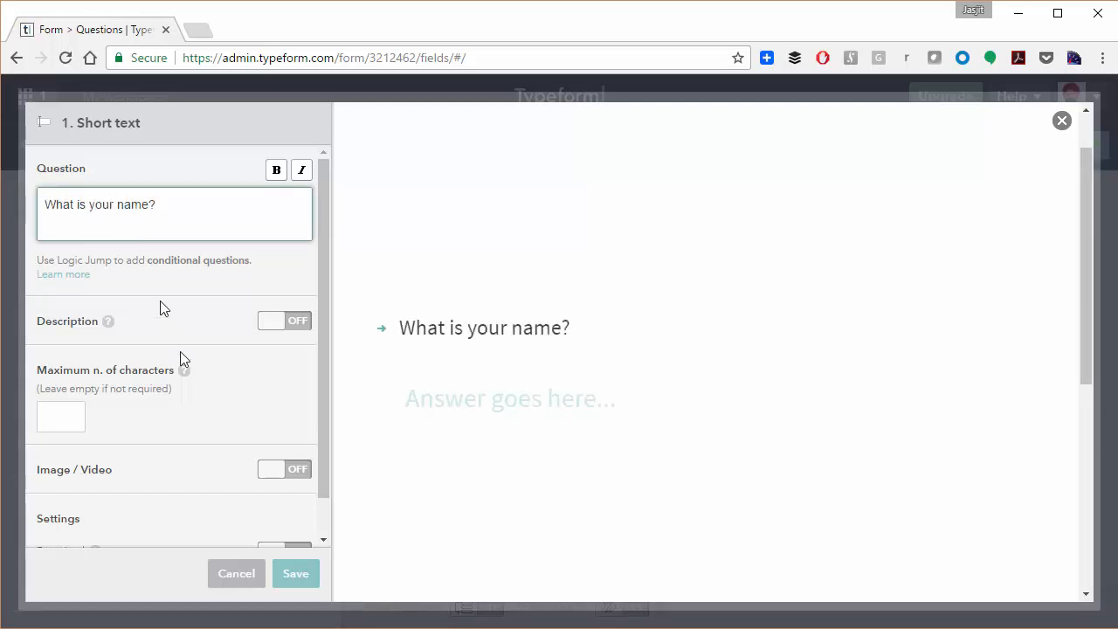
{"action": "scroll", "coordinate": [317, 478], "scroll_direction": "down", "scroll_amount": 1}
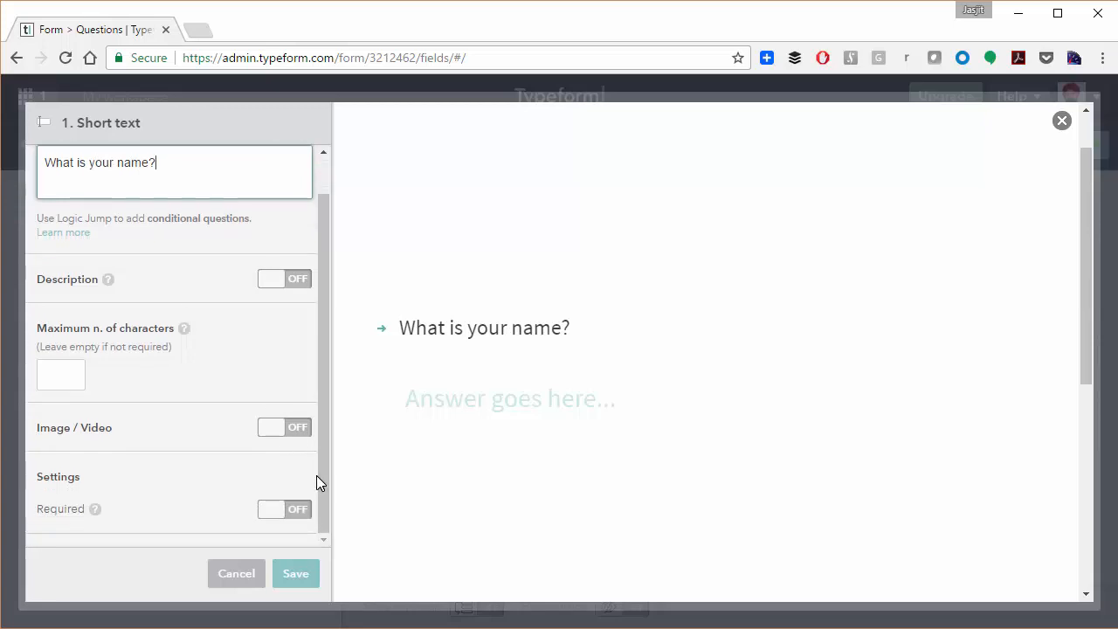
{"action": "left_click", "coordinate": [295, 573]}
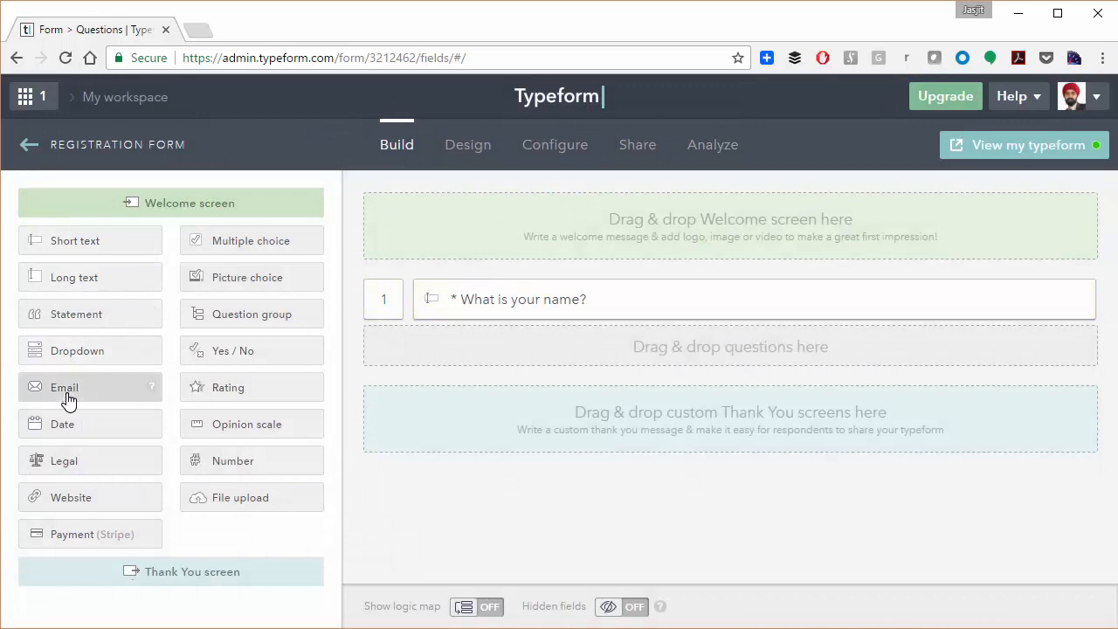
Step: Add a required email question below the name question, asking "What is your email?", and save it
{"action": "left_click_drag", "start_coordinate": [67, 391], "coordinate": [489, 350]}
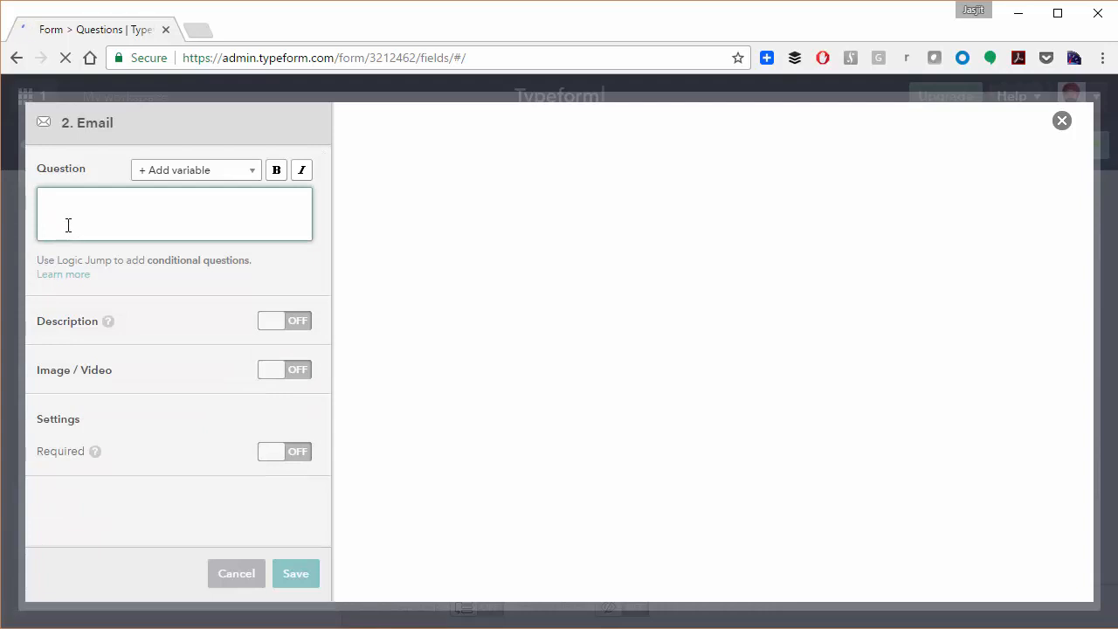
{"action": "type", "text": "What is your email?"}
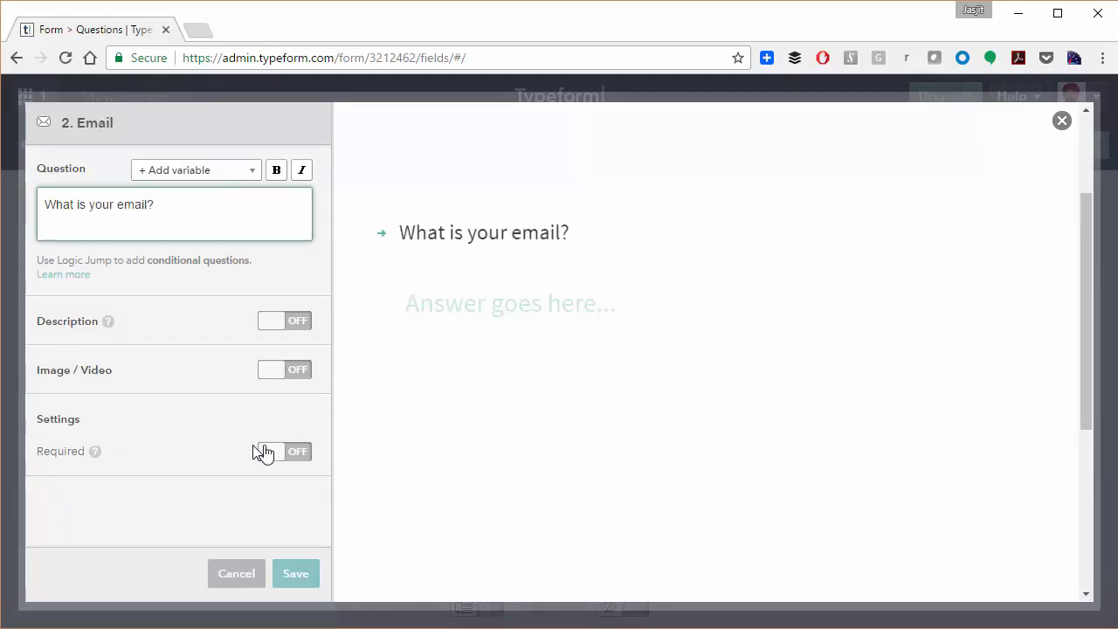
{"action": "left_click", "coordinate": [264, 451]}
{"action": "left_click", "coordinate": [297, 573]}
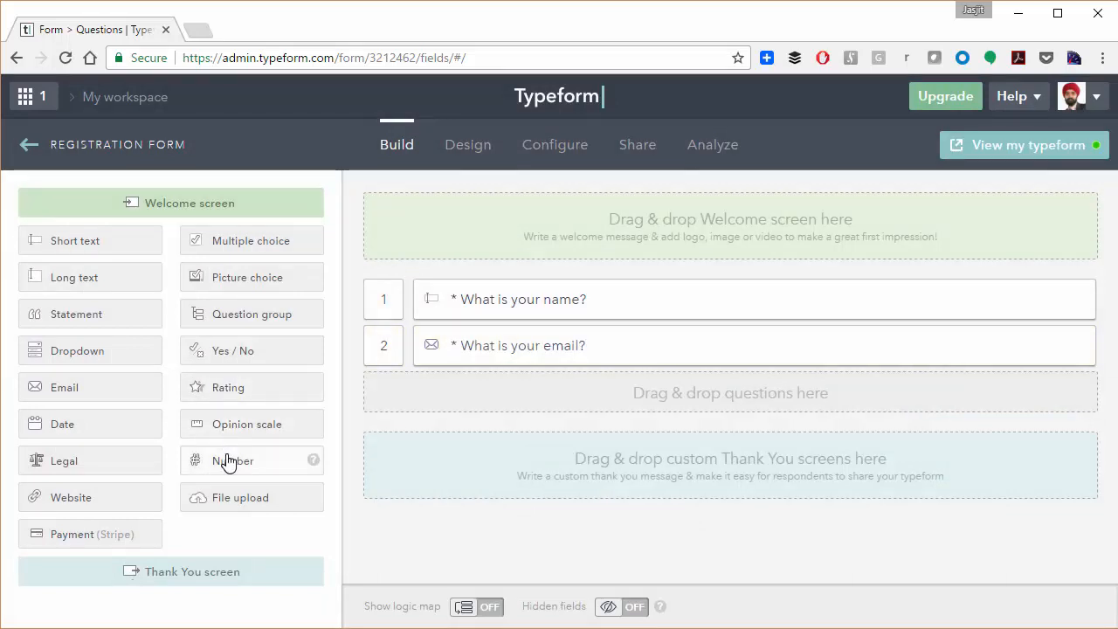
Step: Add an optional number question below the email question, asking "What is your phone number?", and save it
{"action": "left_click_drag", "start_coordinate": [227, 463], "coordinate": [479, 407]}
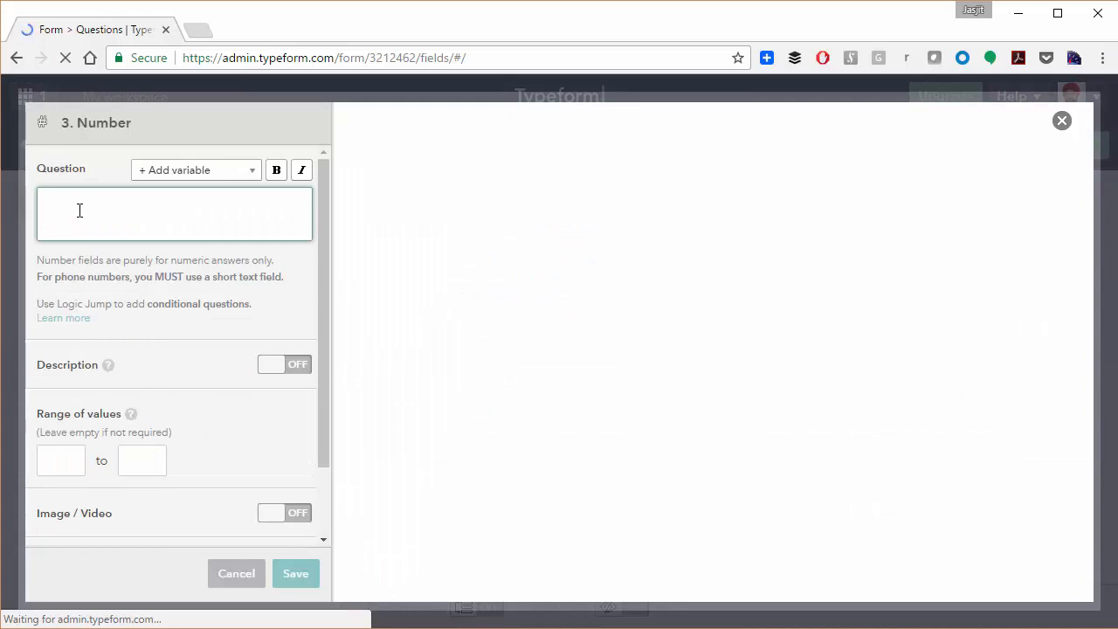
{"action": "type", "text": "What is your phon"}
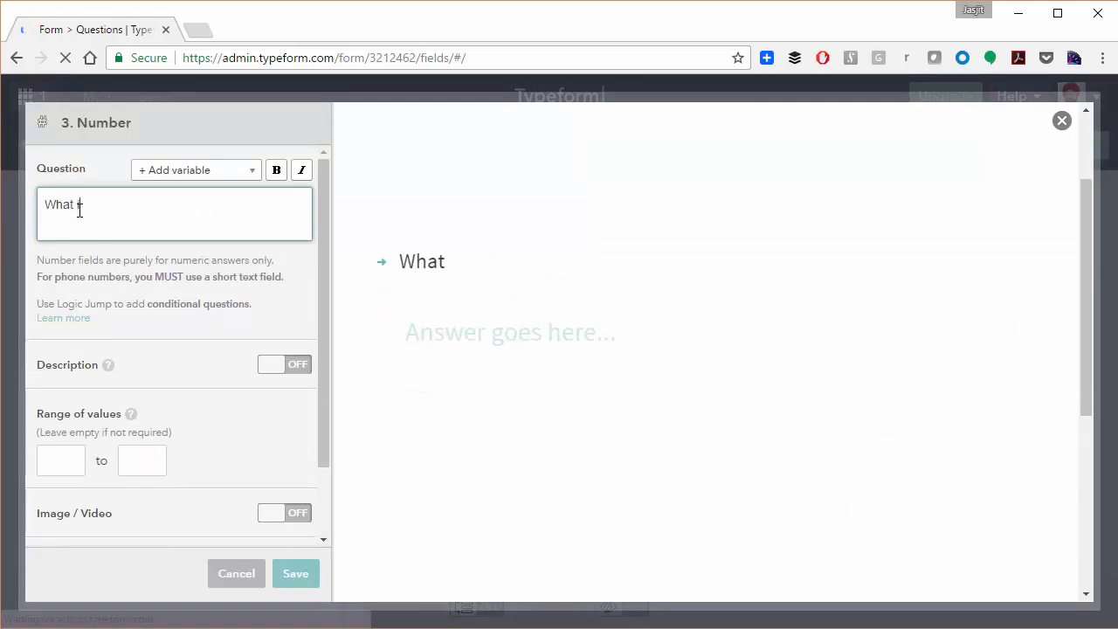
{"action": "type", "text": "e "}
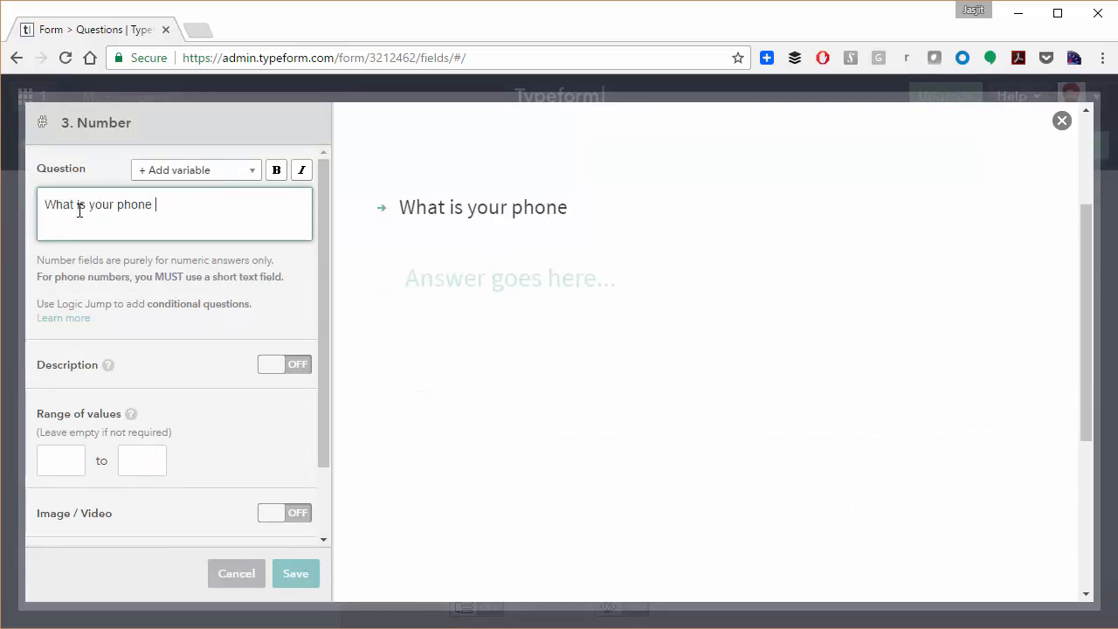
{"action": "type", "text": "number?"}
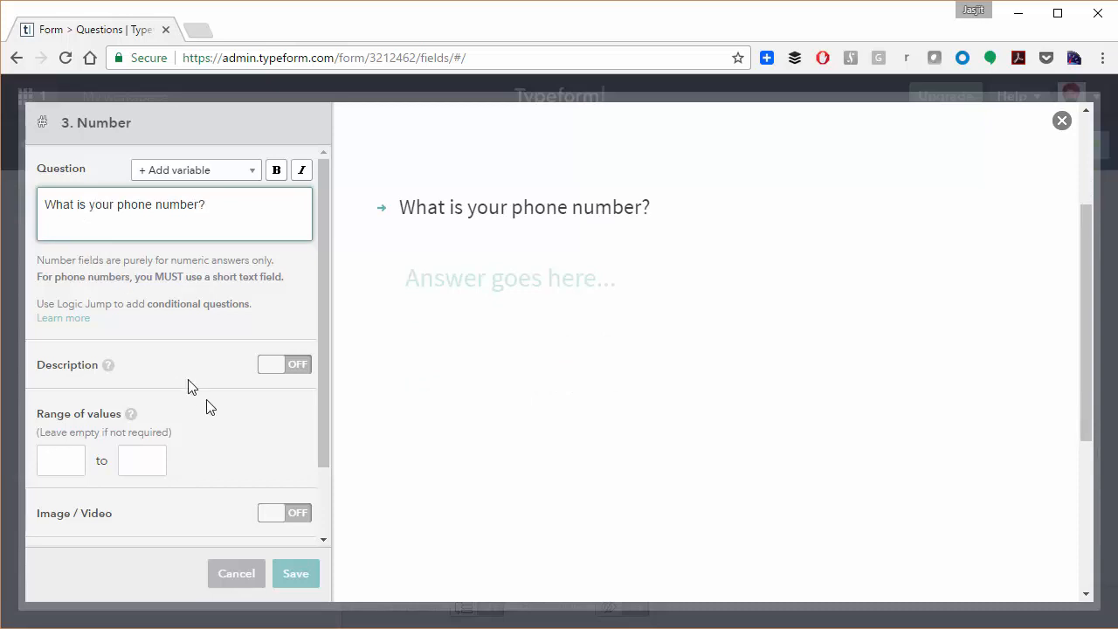
{"action": "left_click", "coordinate": [297, 575]}
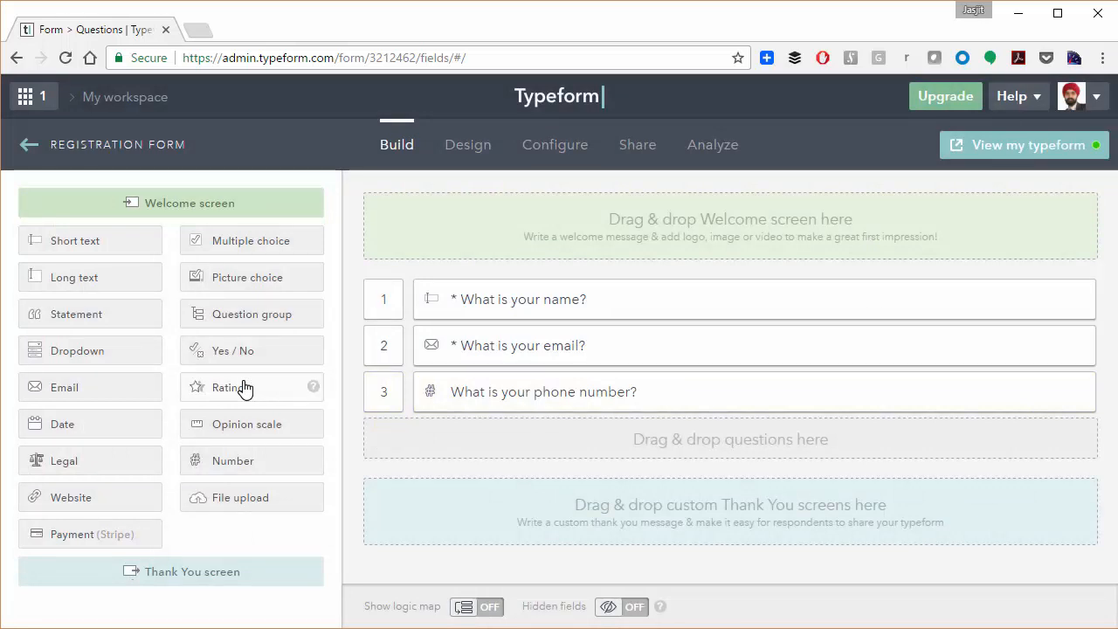
Step: Add a required short text question below the phone number question, asking "Which company do you work for?", and save it
{"action": "left_click_drag", "start_coordinate": [75, 245], "coordinate": [436, 444]}
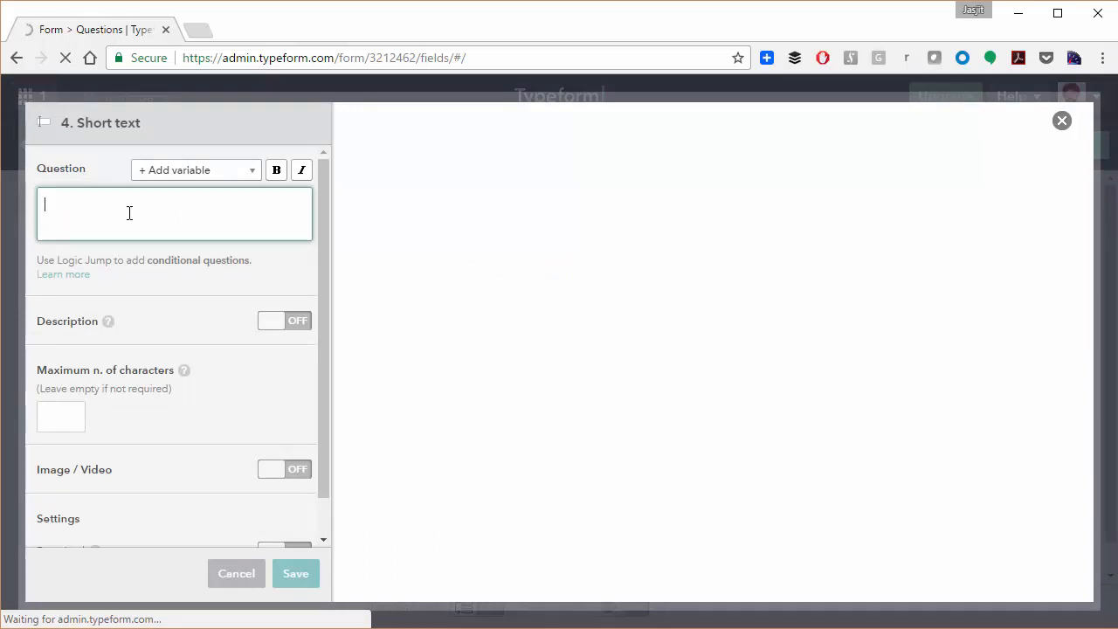
{"action": "type", "text": "Wha"}
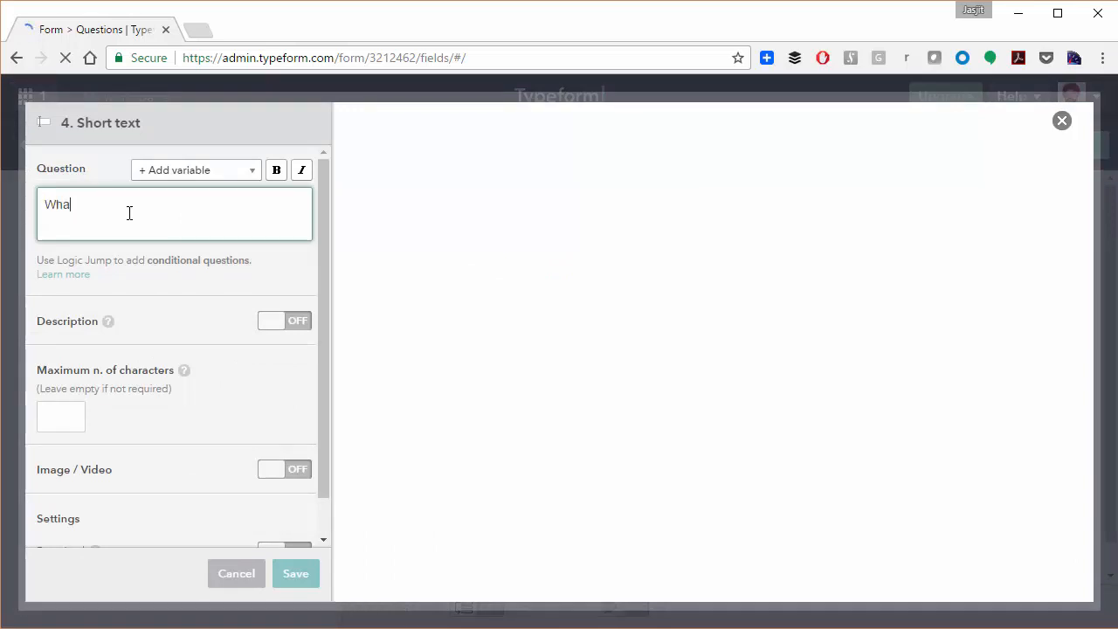
{"action": "key", "text": "BackSpace"}
{"action": "key", "text": "BackSpace"}
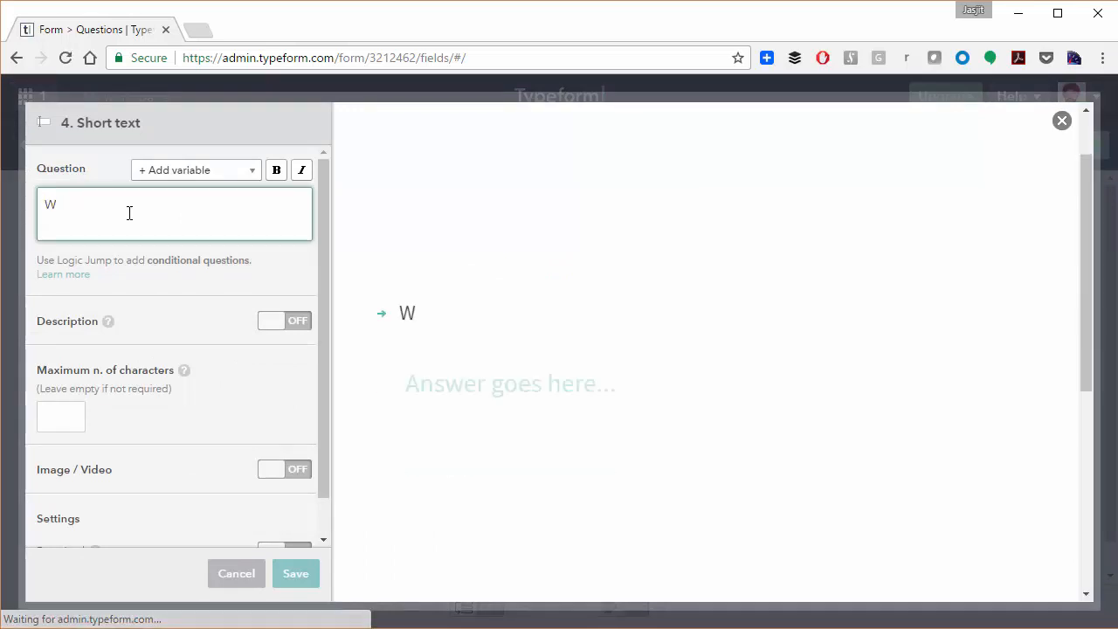
{"action": "type", "text": "hich com"}
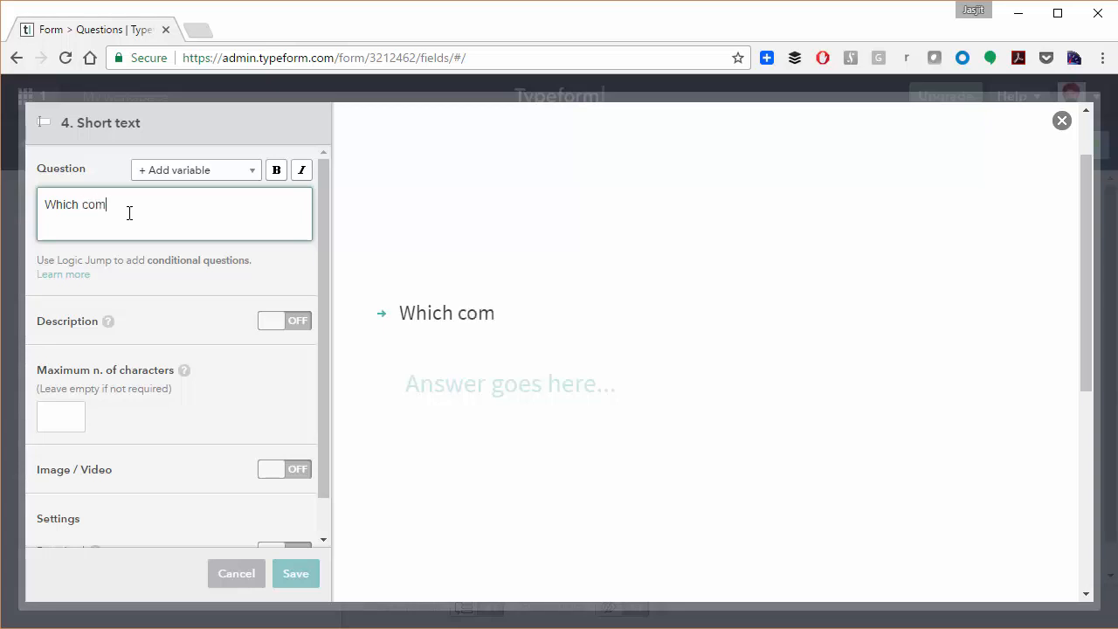
{"action": "type", "text": "pany do you w"}
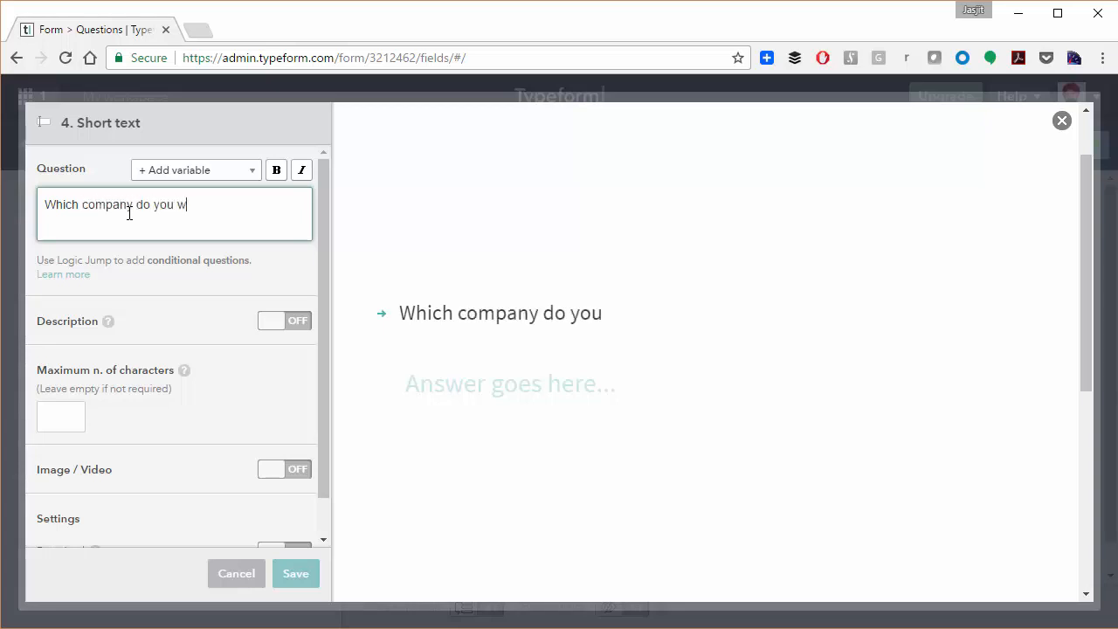
{"action": "type", "text": "ork for?"}
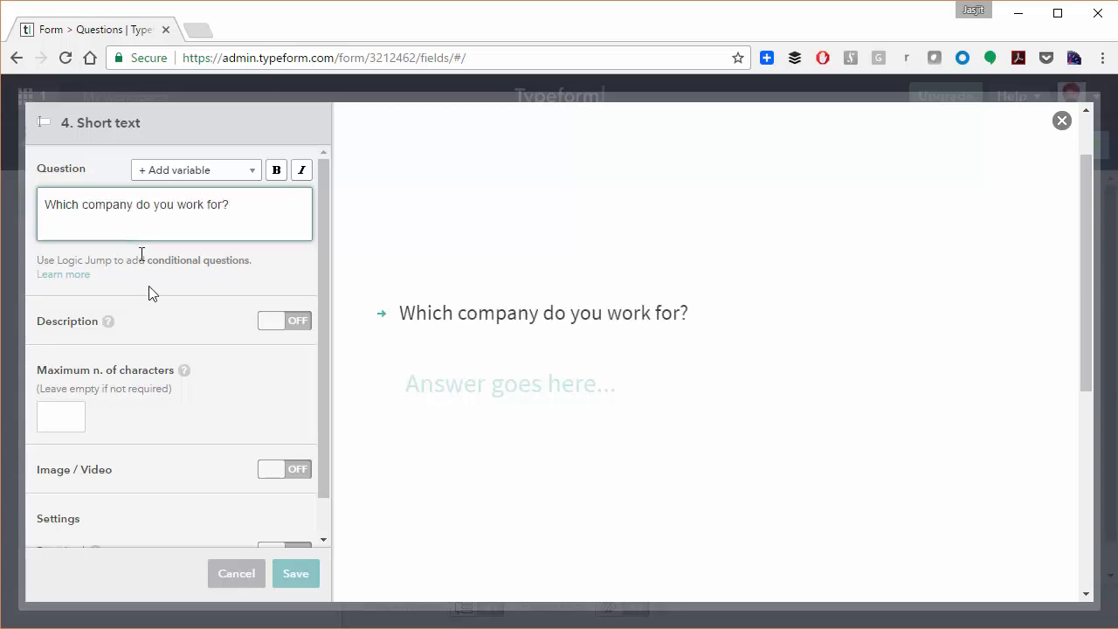
{"action": "scroll", "coordinate": [279, 499], "scroll_direction": "down", "scroll_amount": 1}
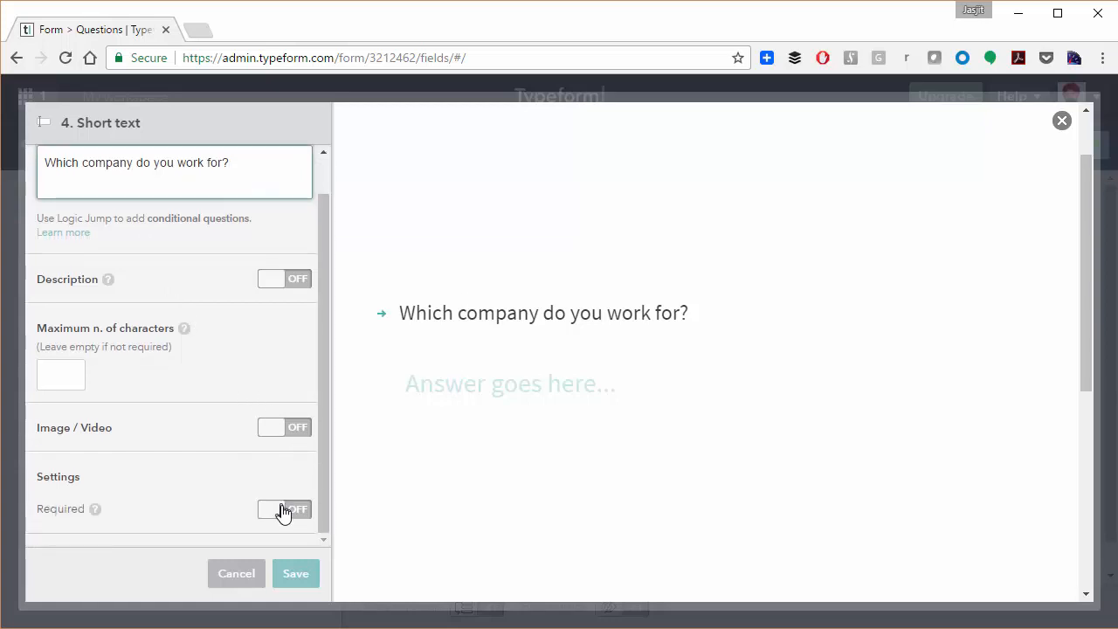
{"action": "left_click", "coordinate": [281, 510]}
{"action": "left_click", "coordinate": [293, 579]}
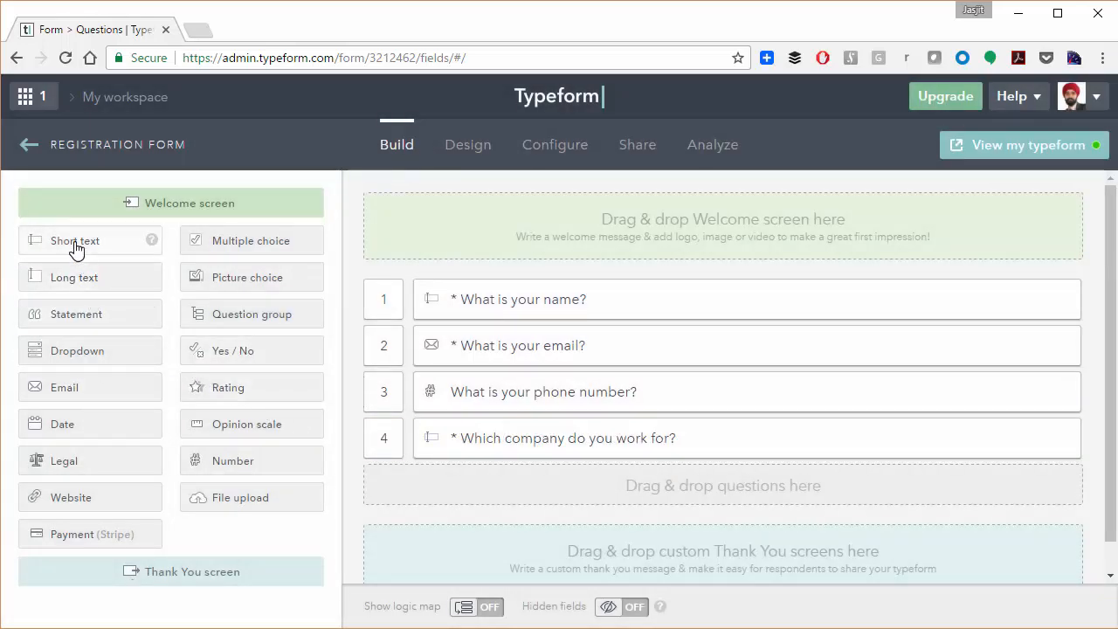
Step: Add an optional short text question "What is your current Job Title at ?", inserting the company answer as a variable before the question mark, and save it
{"action": "left_click_drag", "start_coordinate": [75, 249], "coordinate": [429, 459]}
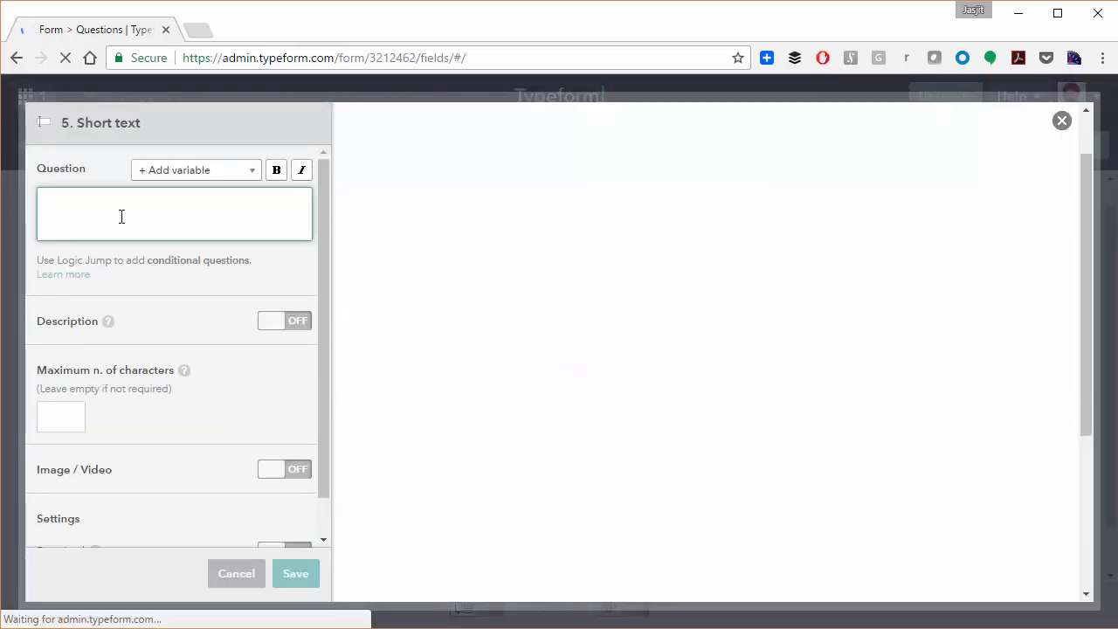
{"action": "type", "text": "What is your"}
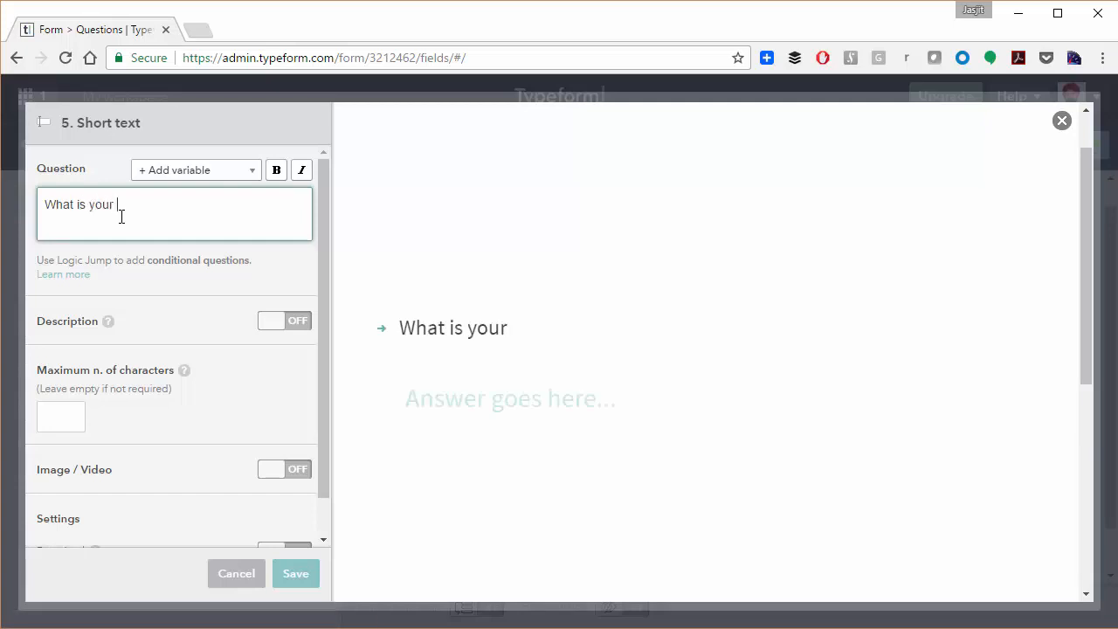
{"action": "type", "text": " current "}
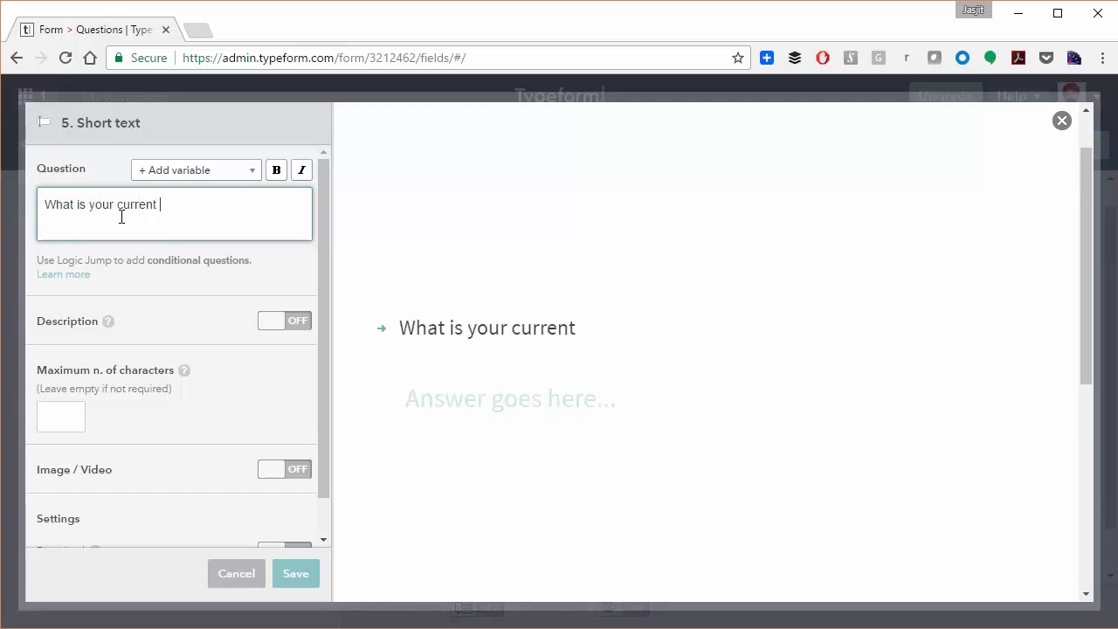
{"action": "type", "text": "Job Tit"}
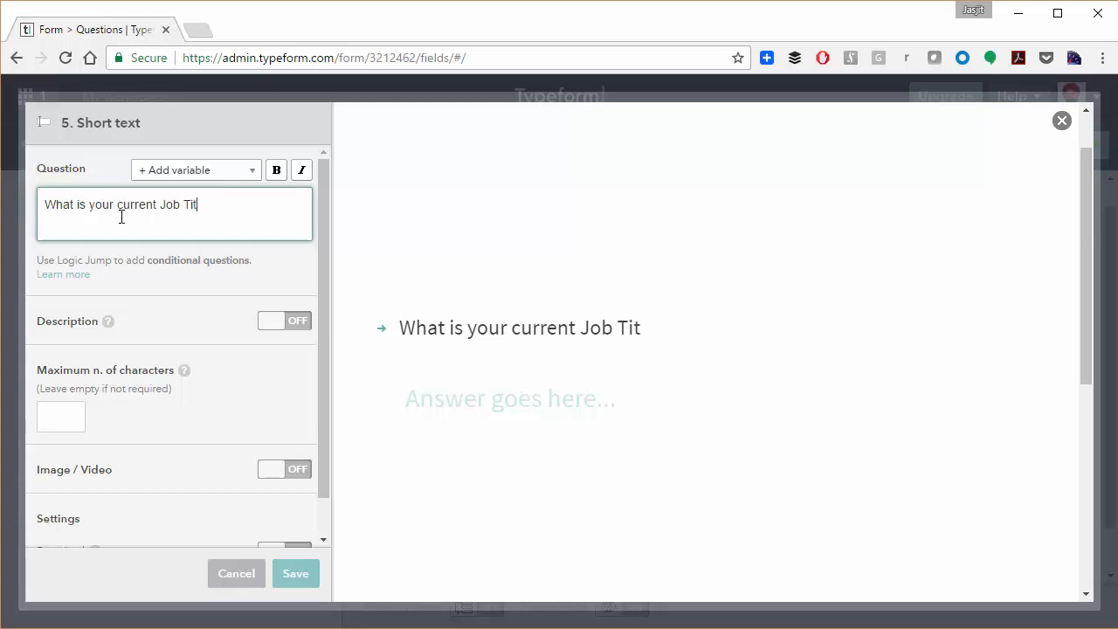
{"action": "type", "text": "le at"}
{"action": "left_click", "coordinate": [194, 171]}
{"action": "left_click", "coordinate": [236, 295]}
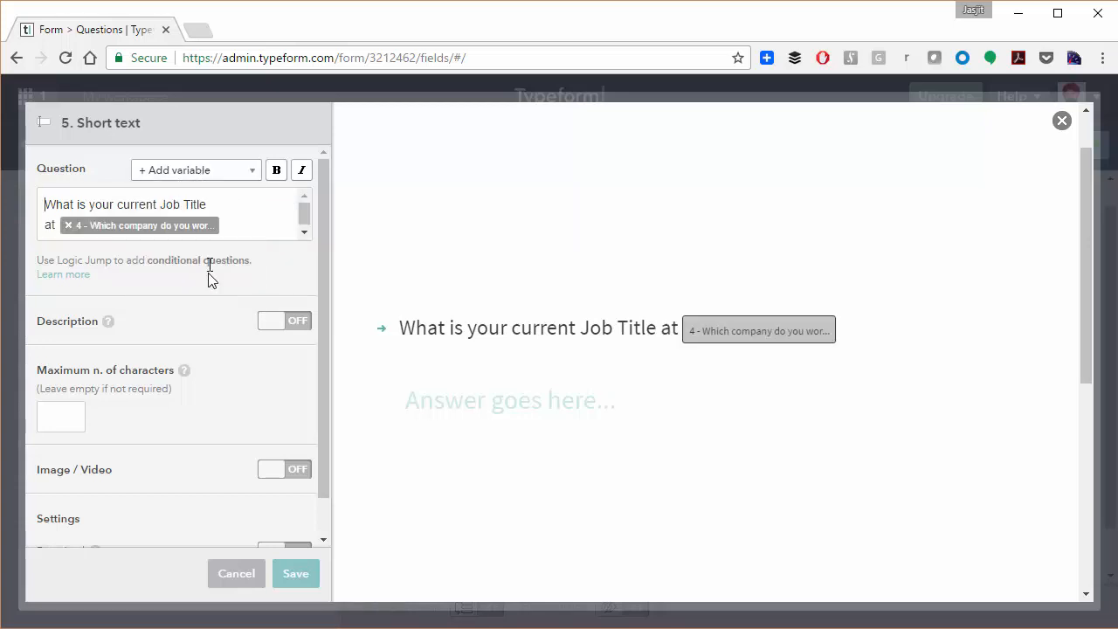
{"action": "left_click", "coordinate": [239, 230]}
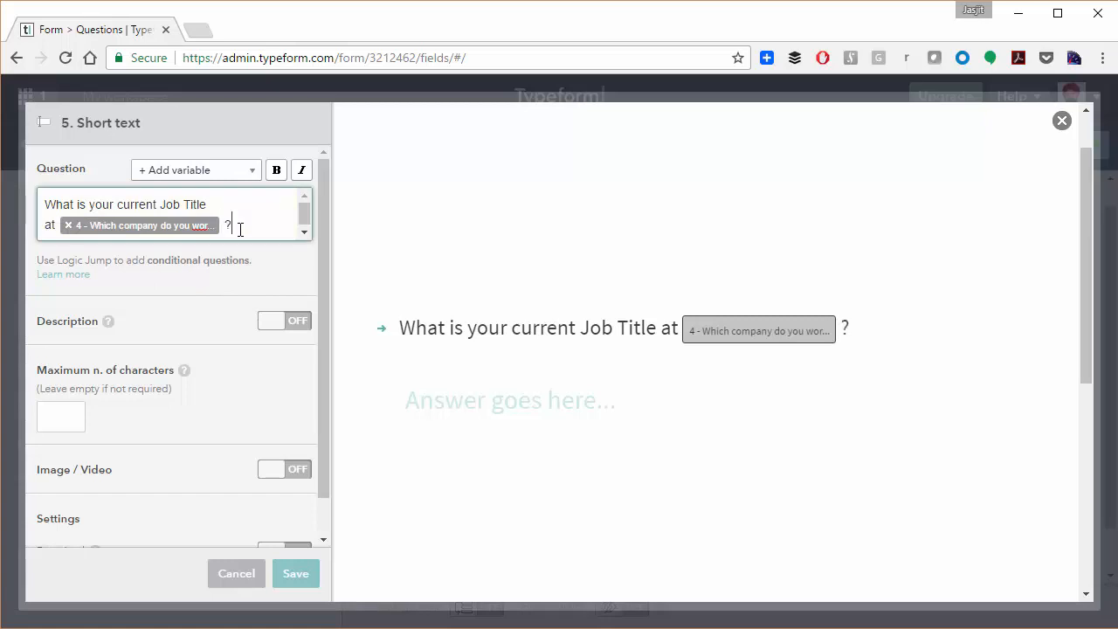
{"action": "scroll", "coordinate": [275, 524], "scroll_direction": "down", "scroll_amount": 1}
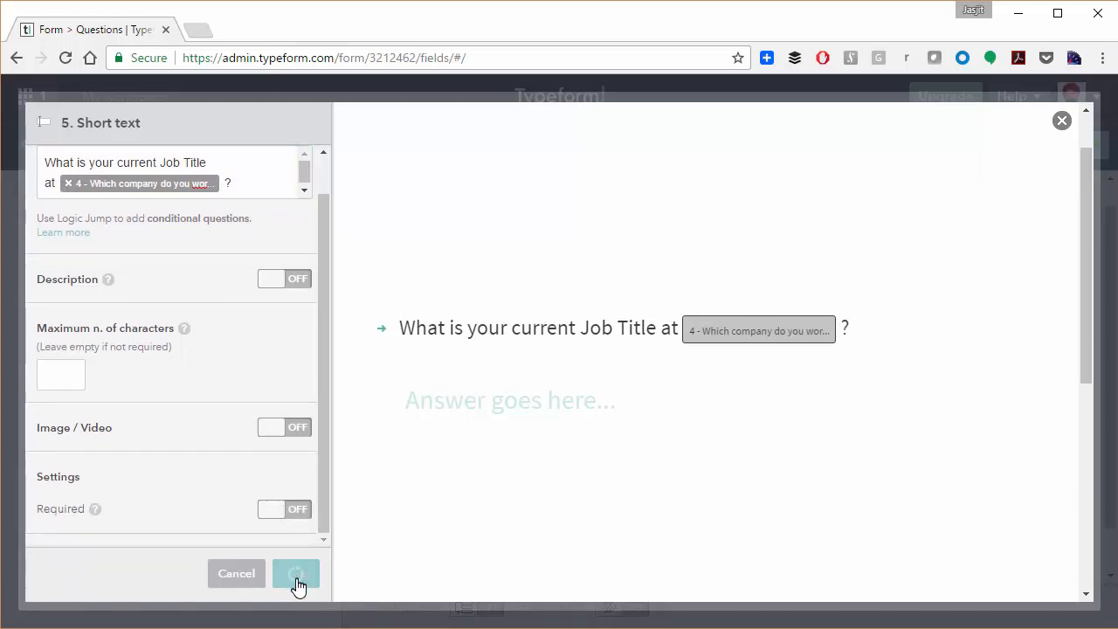
{"action": "left_click", "coordinate": [293, 576]}
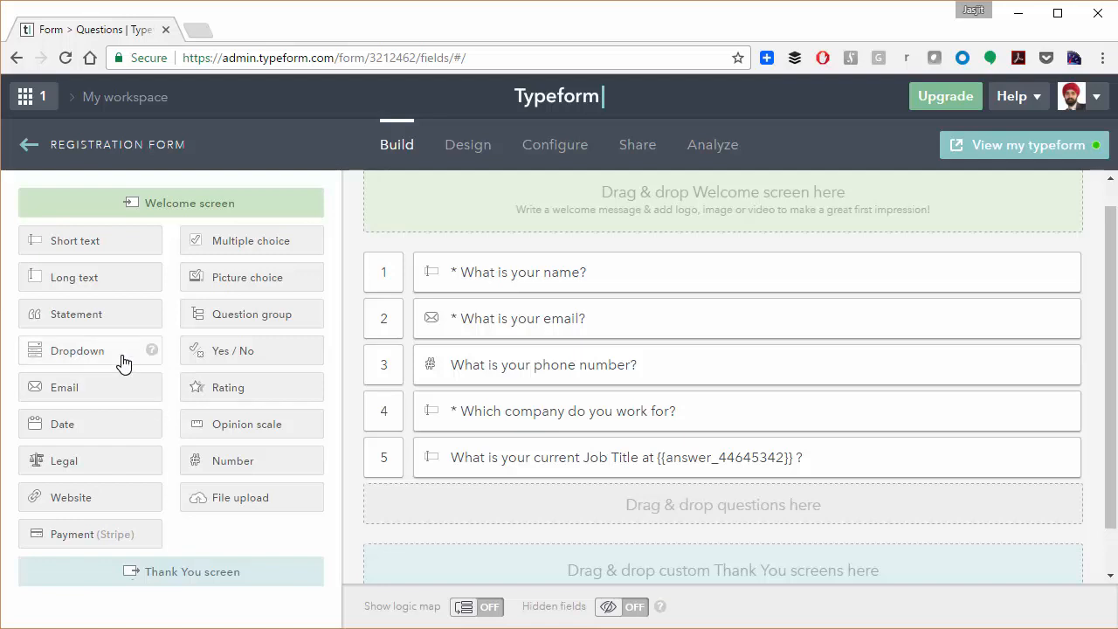
Step: Add a required dropdown question below the job title question, asking "Which country are you from?"
{"action": "left_click_drag", "start_coordinate": [114, 358], "coordinate": [499, 504]}
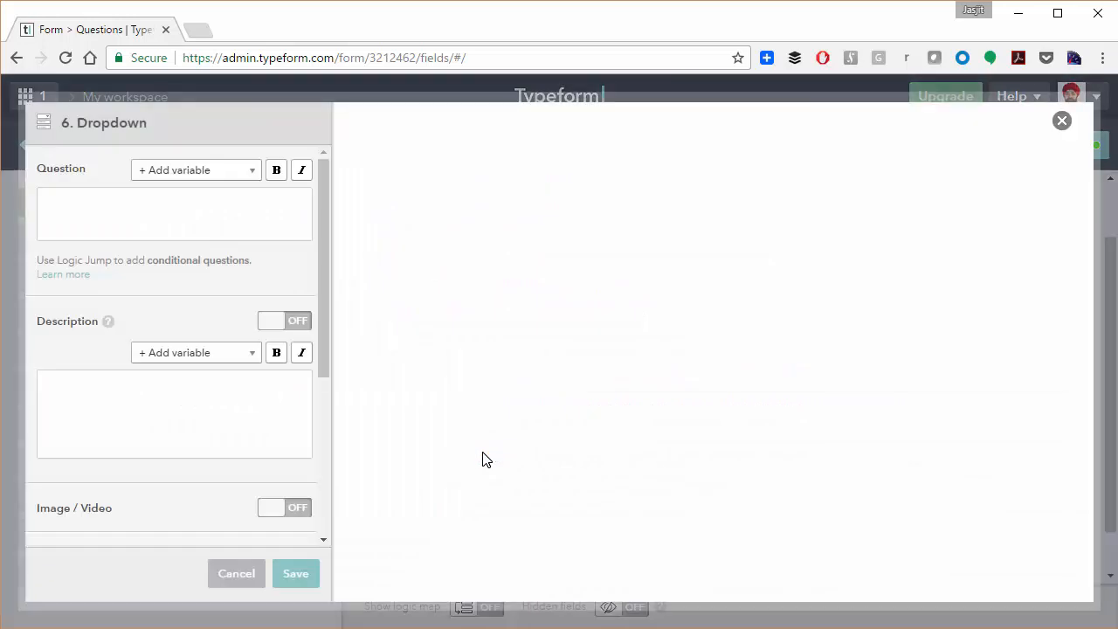
{"action": "left_click", "coordinate": [124, 223]}
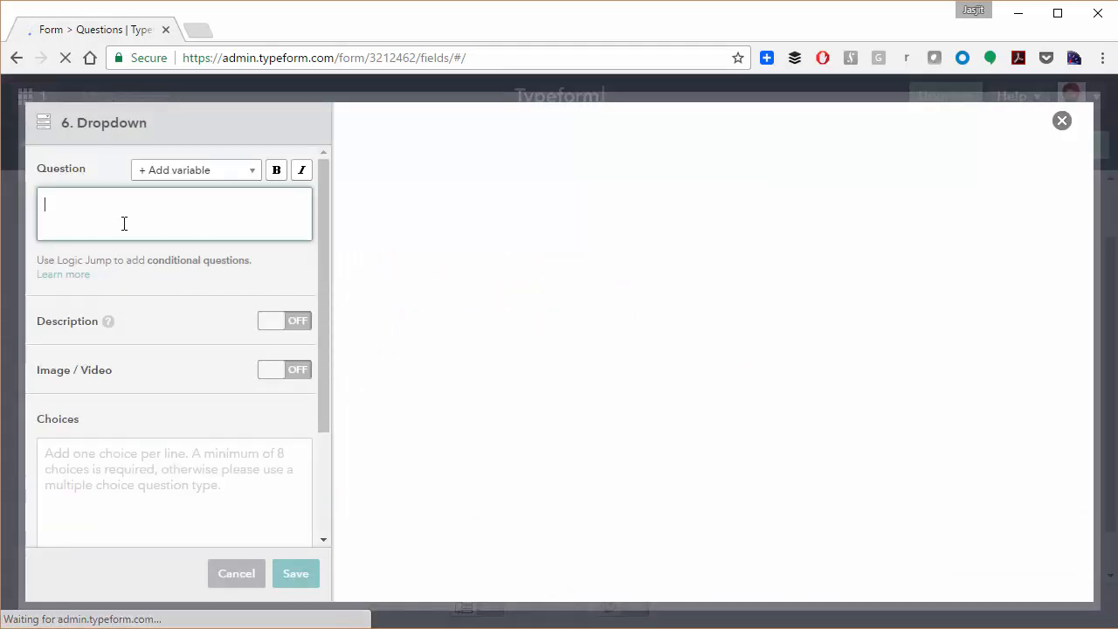
{"action": "type", "text": "Which country"}
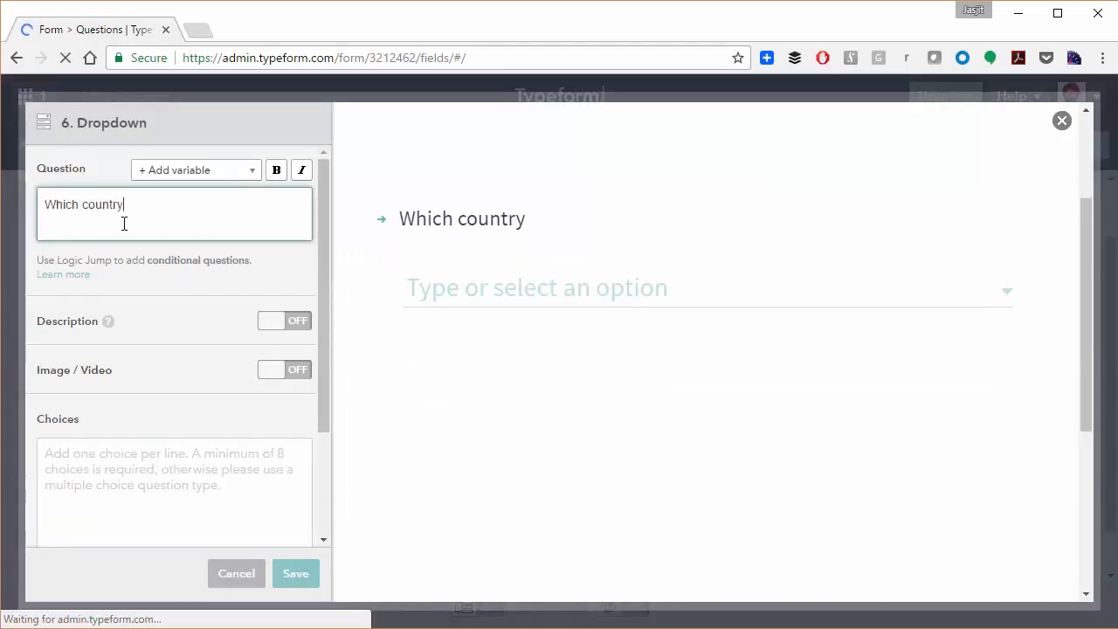
{"action": "type", "text": " are you f"}
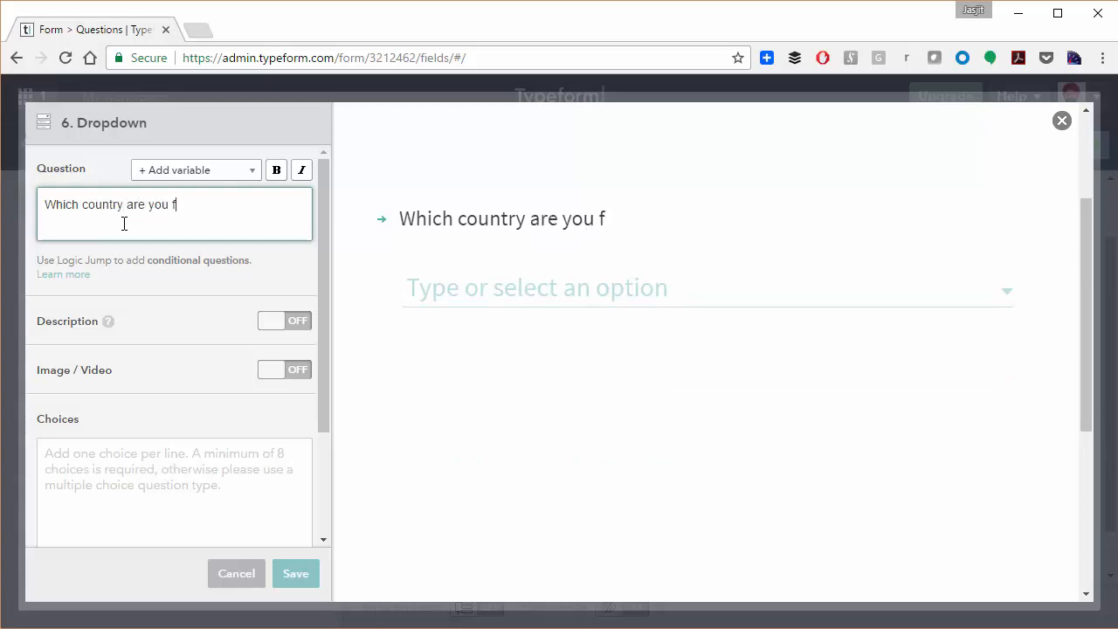
{"action": "type", "text": "rom?"}
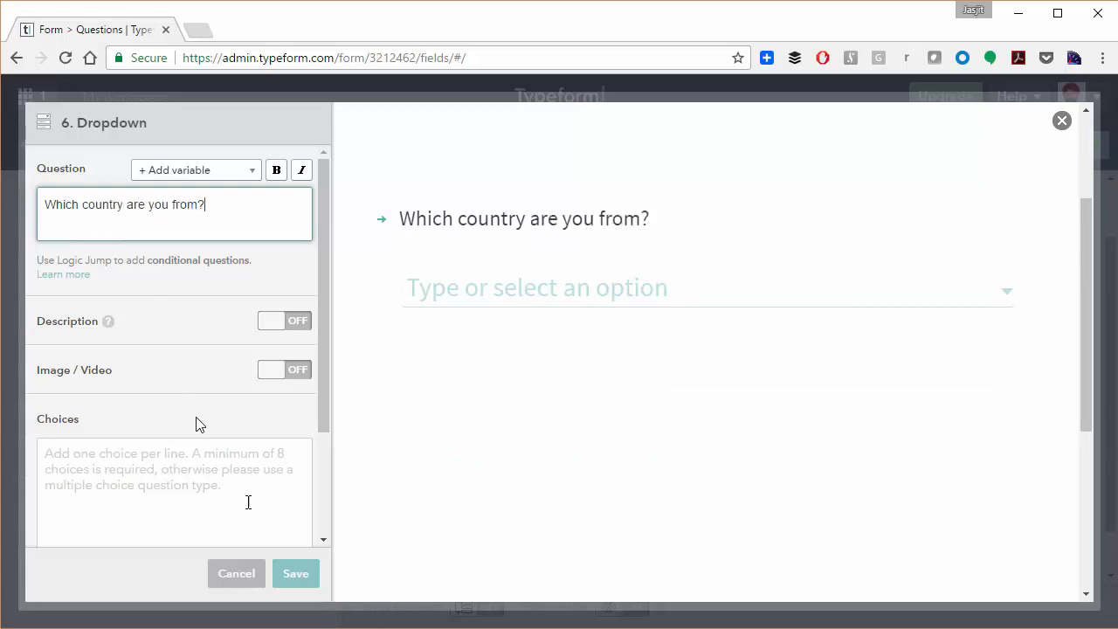
{"action": "left_click", "coordinate": [282, 451]}
{"action": "scroll", "coordinate": [284, 452], "scroll_direction": "down", "scroll_amount": 1}
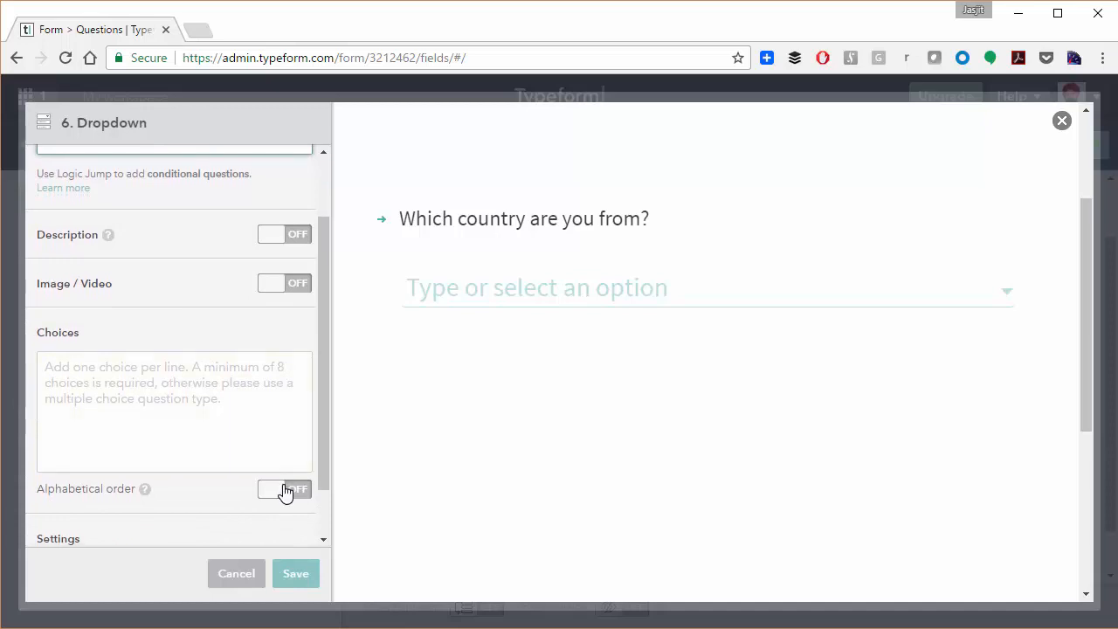
{"action": "scroll", "coordinate": [272, 522], "scroll_direction": "down", "scroll_amount": 1}
{"action": "left_click", "coordinate": [269, 513]}
Step: Paste the prepared list of countries, from Afghanistan to Zimbabwe, as the dropdown's choices and save the question
{"action": "left_click", "coordinate": [113, 352]}
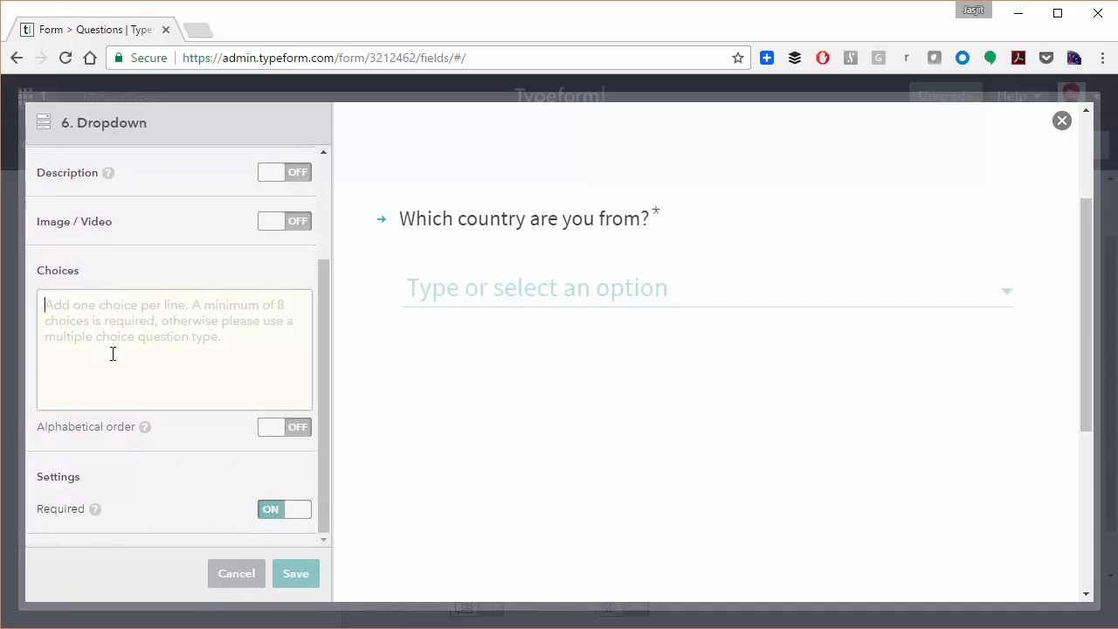
{"action": "key", "text": "alt+Tab"}
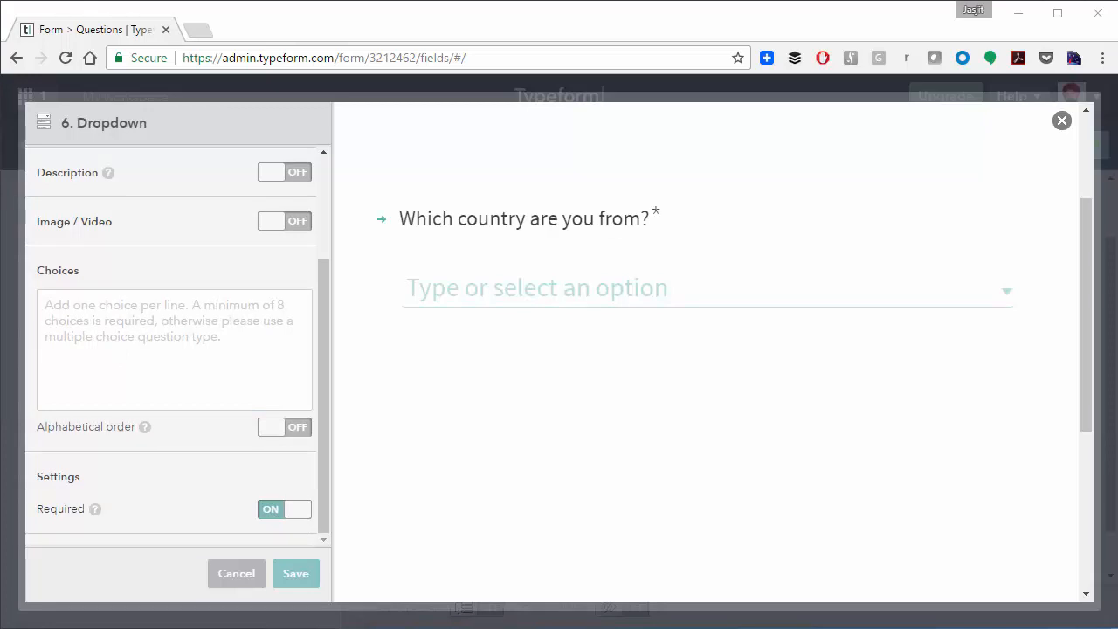
{"action": "key", "text": "alt+Tab"}
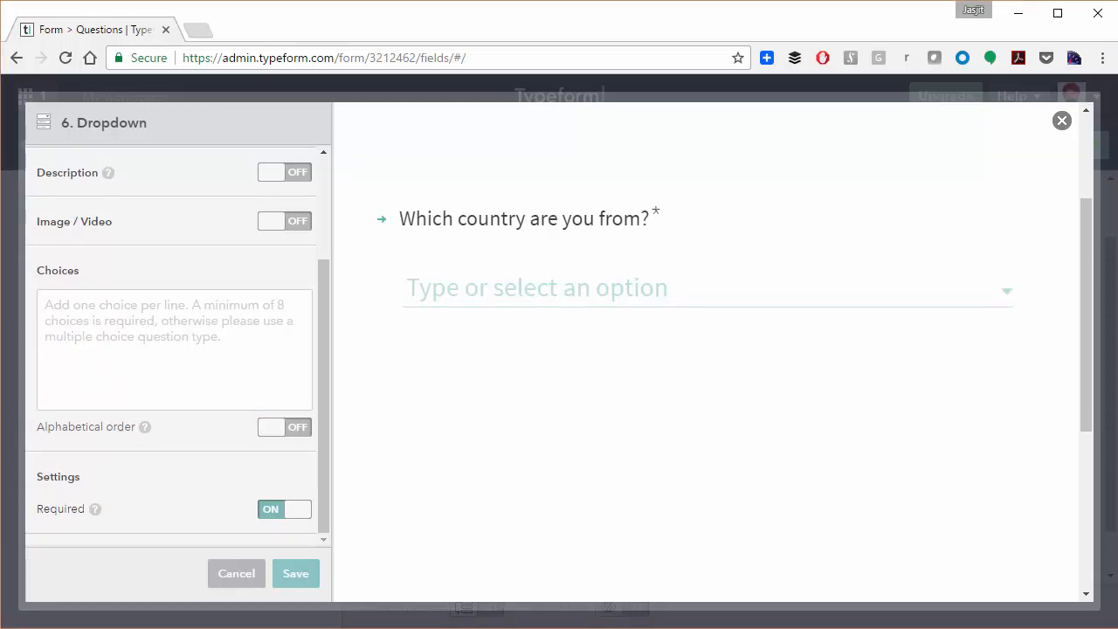
{"action": "key", "text": "ctrl+v"}
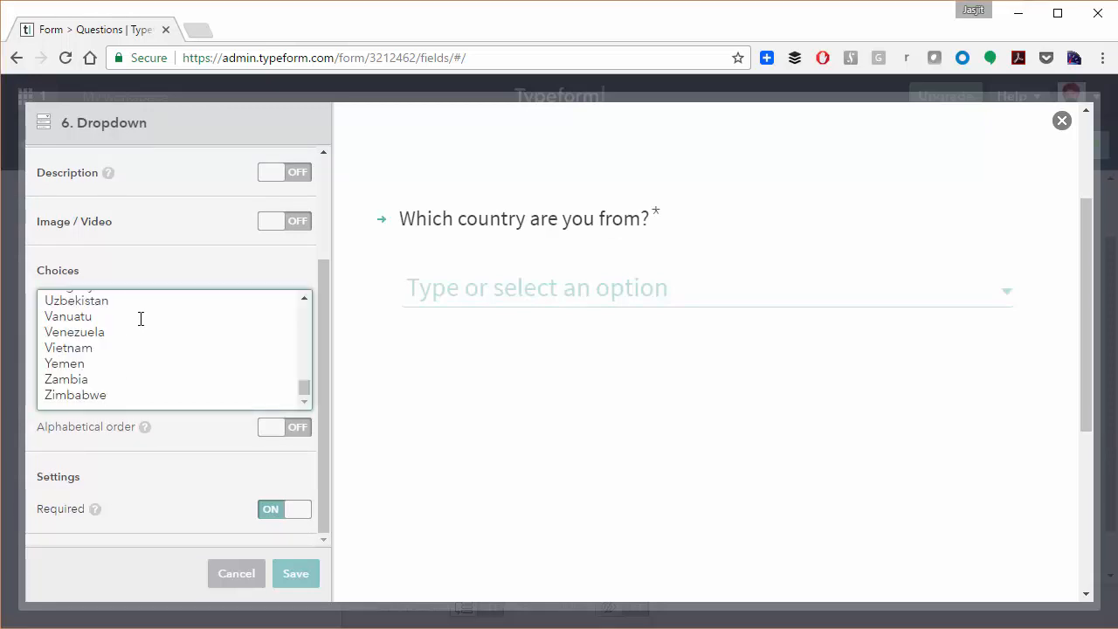
{"action": "scroll", "coordinate": [141, 319], "scroll_direction": "up", "scroll_amount": 20}
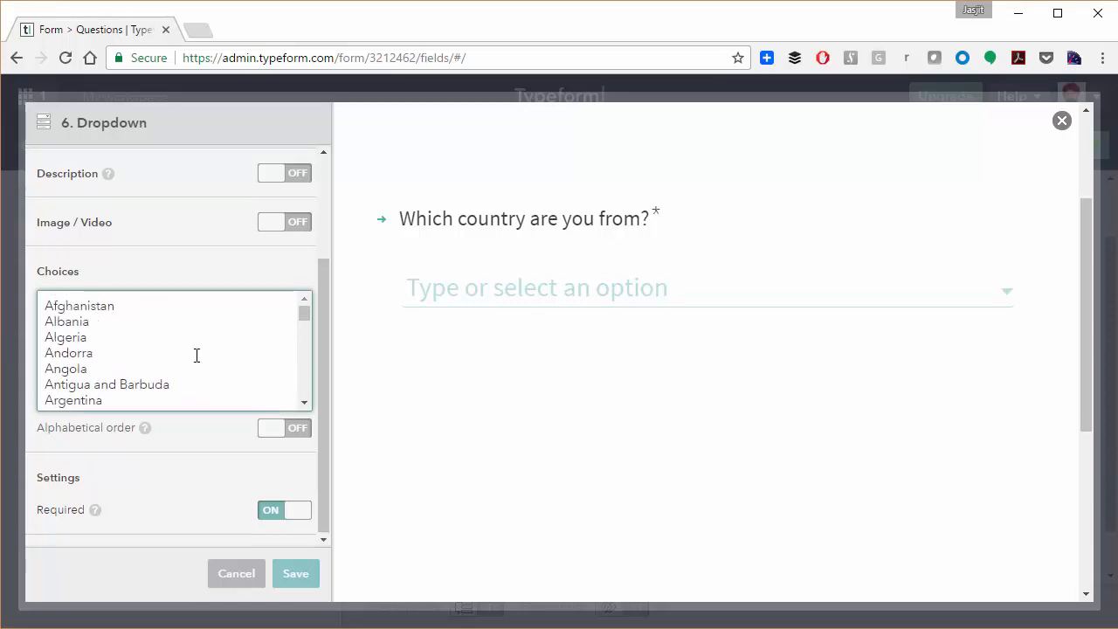
{"action": "scroll", "coordinate": [196, 354], "scroll_direction": "up", "scroll_amount": 3}
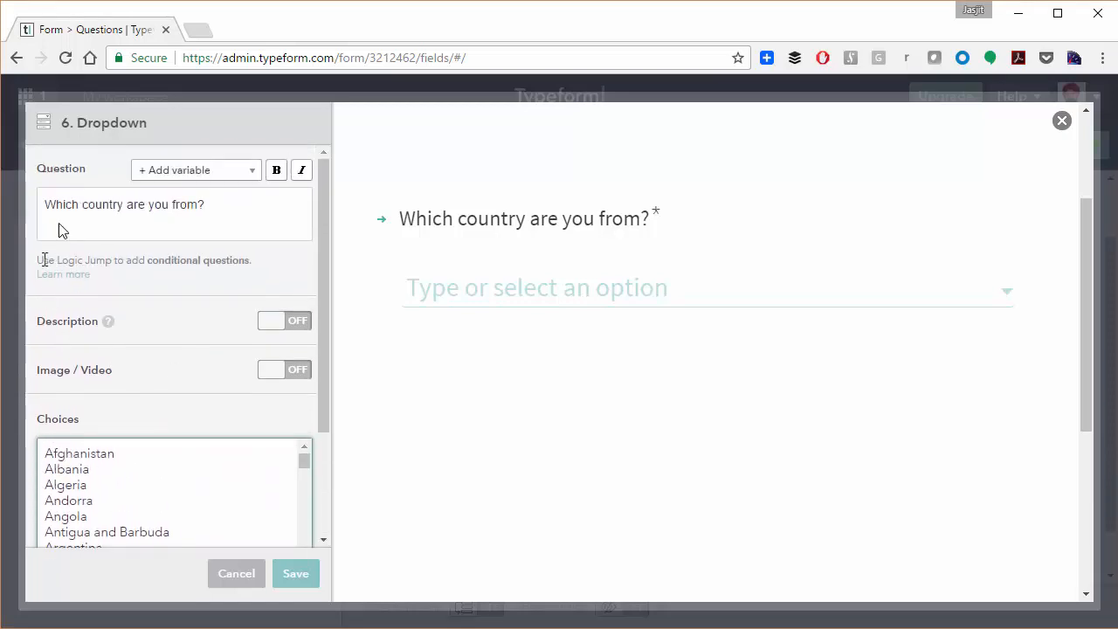
{"action": "left_click", "coordinate": [294, 576]}
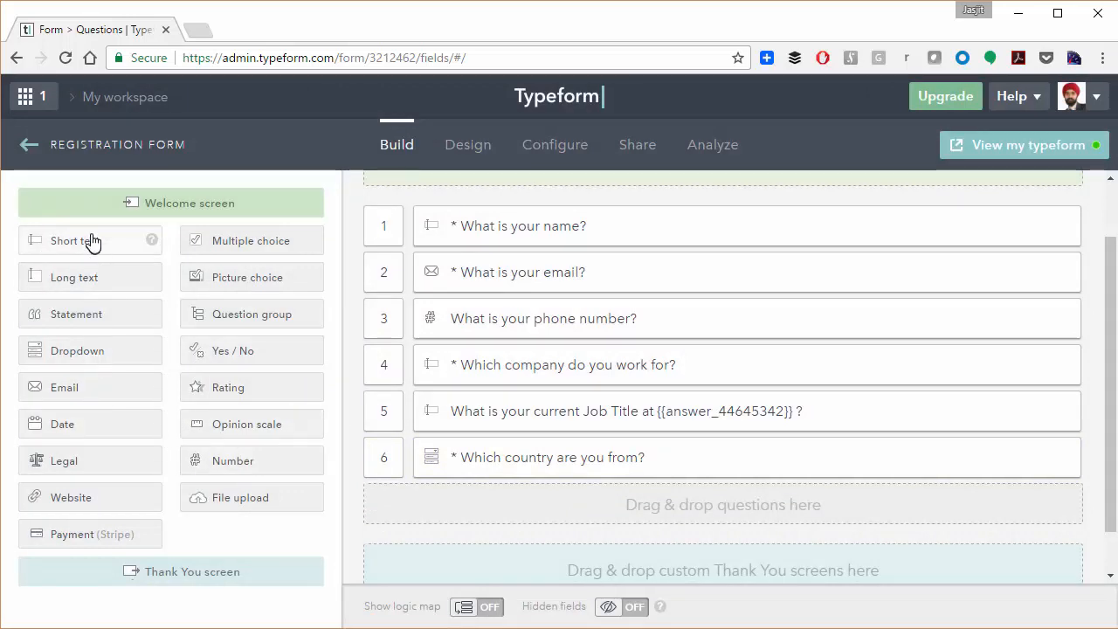
Step: Add an optional short text question below the country question, asking "Which city do you belong to?", and save it
{"action": "left_click_drag", "start_coordinate": [87, 241], "coordinate": [513, 445]}
{"action": "left_click", "coordinate": [146, 225]}
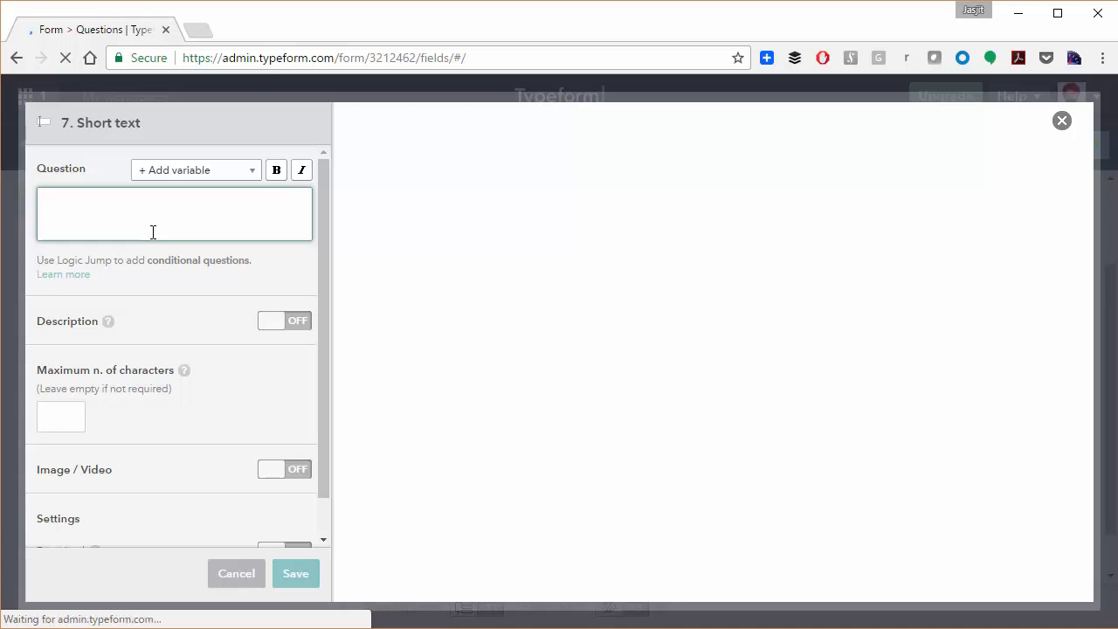
{"action": "type", "text": "Which city "}
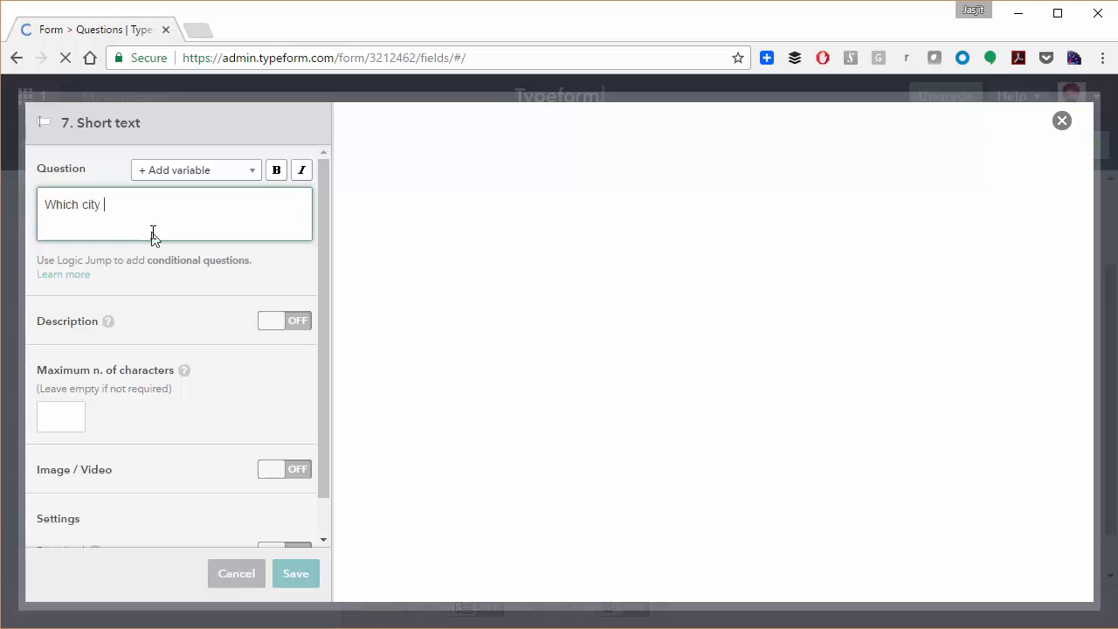
{"action": "type", "text": "do you beloing"}
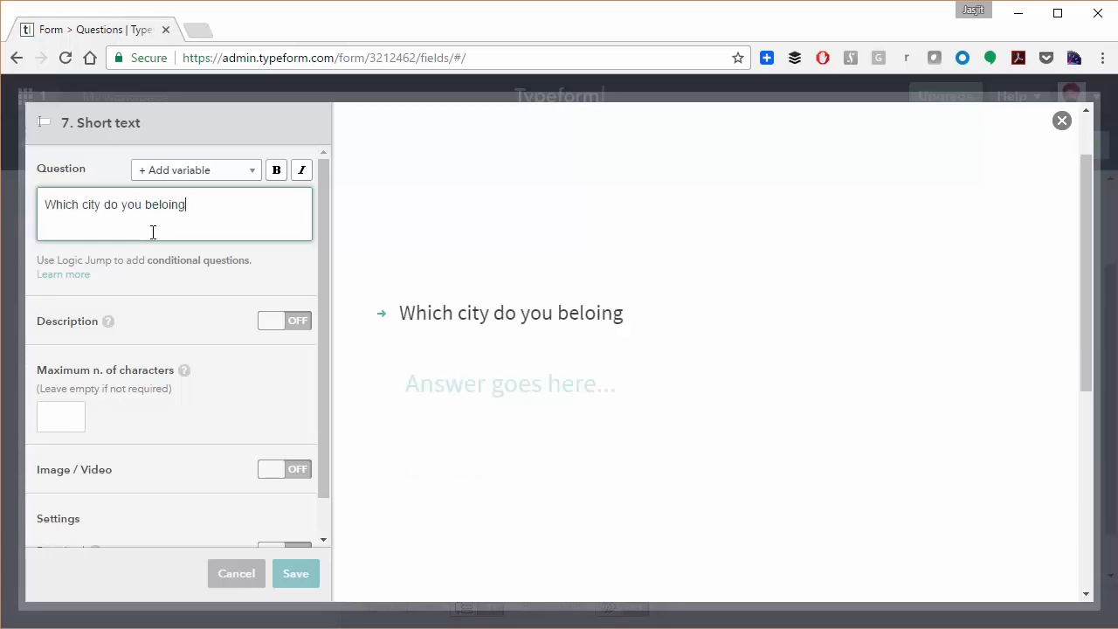
{"action": "key", "text": "BackSpace"}
{"action": "key", "text": "BackSpace"}
{"action": "key", "text": "BackSpace"}
{"action": "type", "text": "ng to?"}
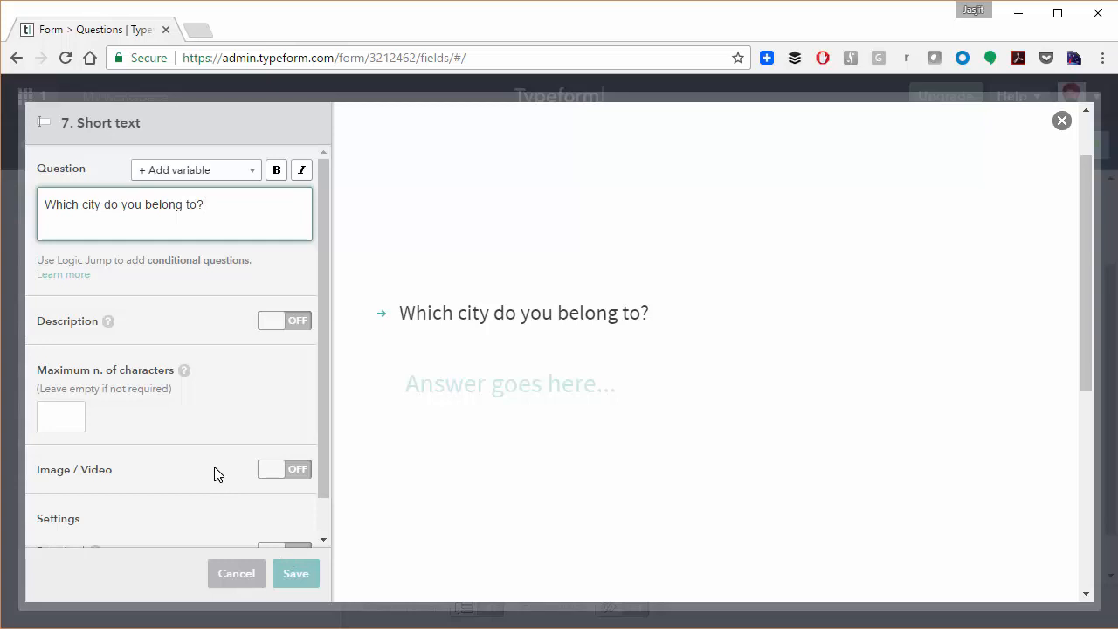
{"action": "scroll", "coordinate": [217, 474], "scroll_direction": "down", "scroll_amount": 1}
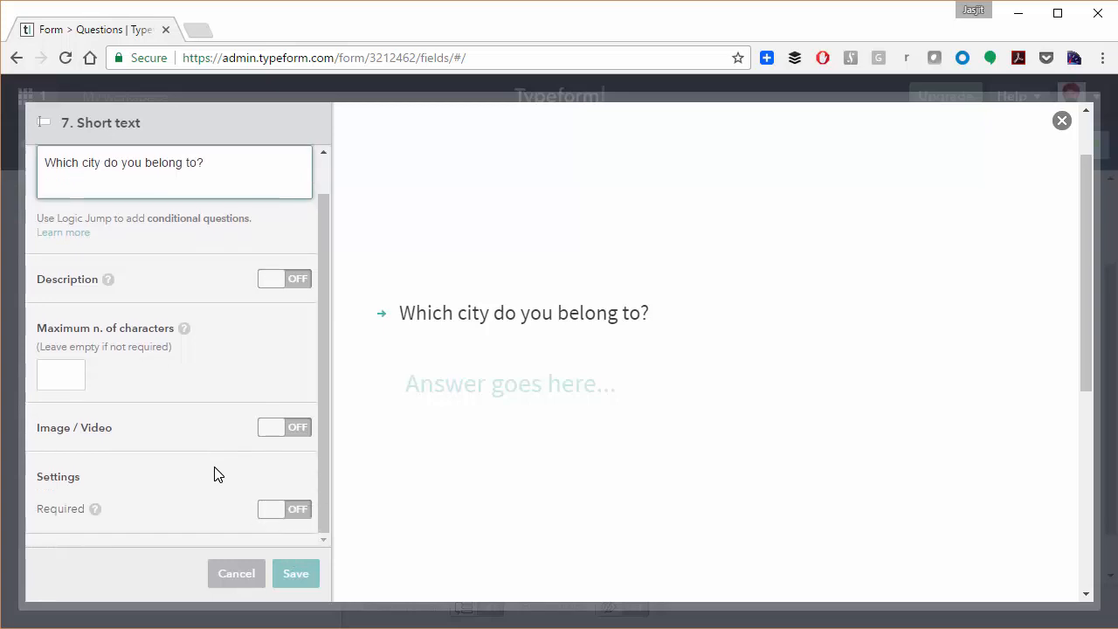
{"action": "left_click", "coordinate": [289, 567]}
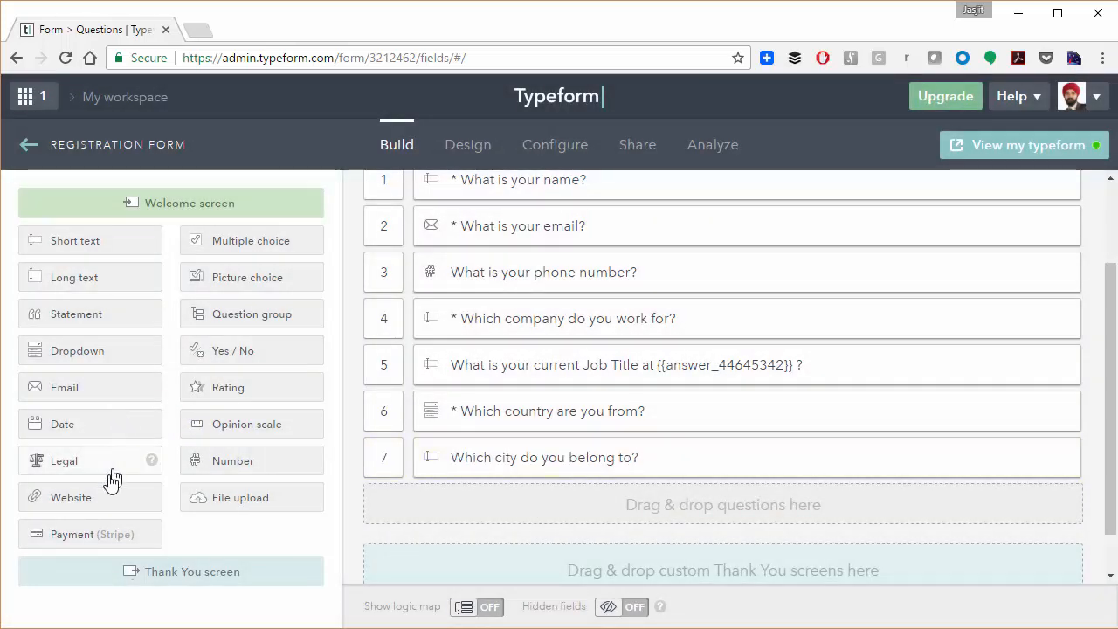
Step: Add a legal question below the city question with the intro "Do you agree with our terms and conditions?"
{"action": "left_click", "coordinate": [74, 467]}
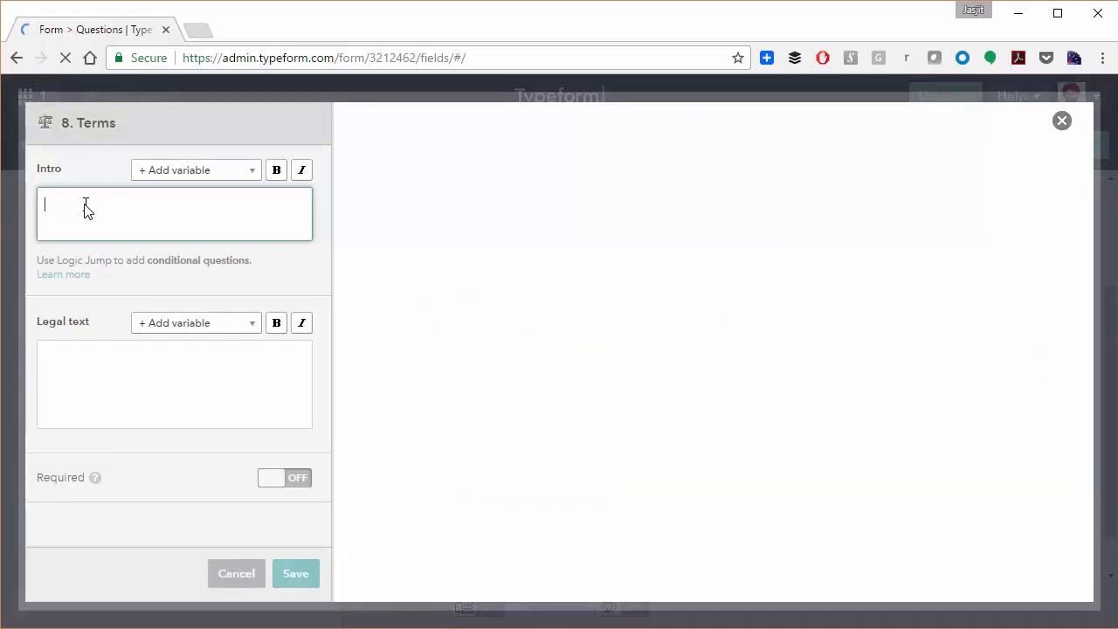
{"action": "type", "text": "Do you agree with o"}
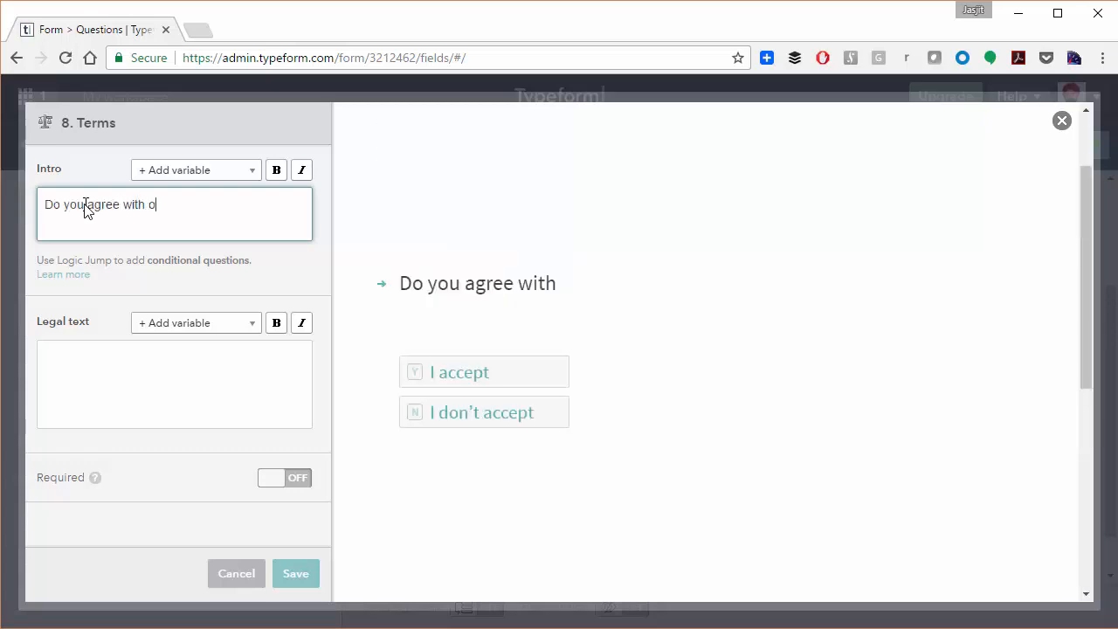
{"action": "type", "text": "ur terms"}
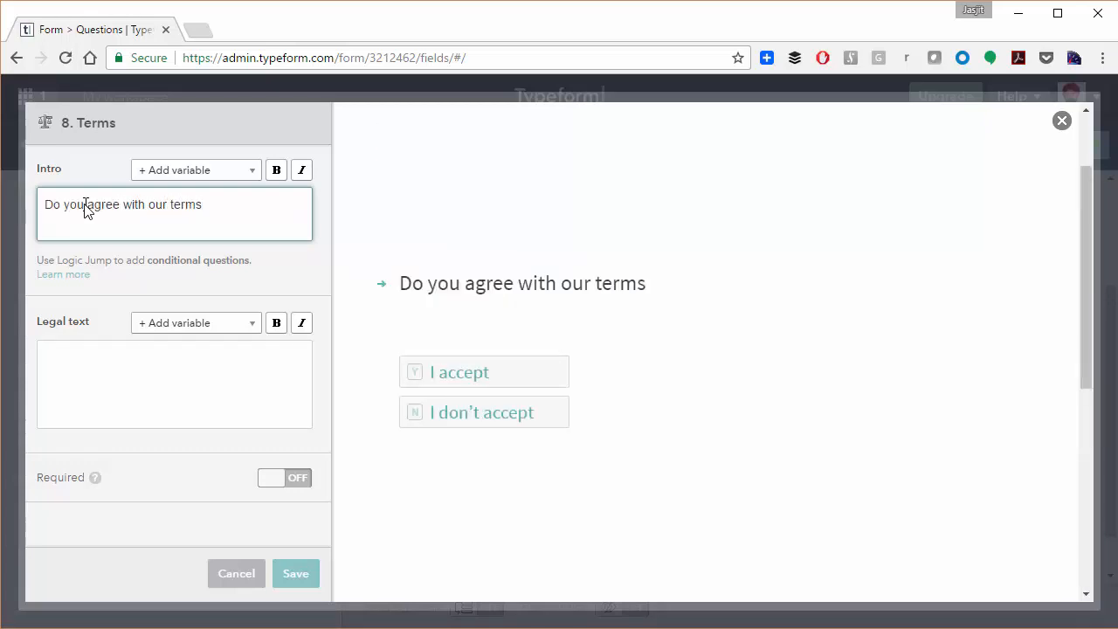
{"action": "type", "text": " and condit"}
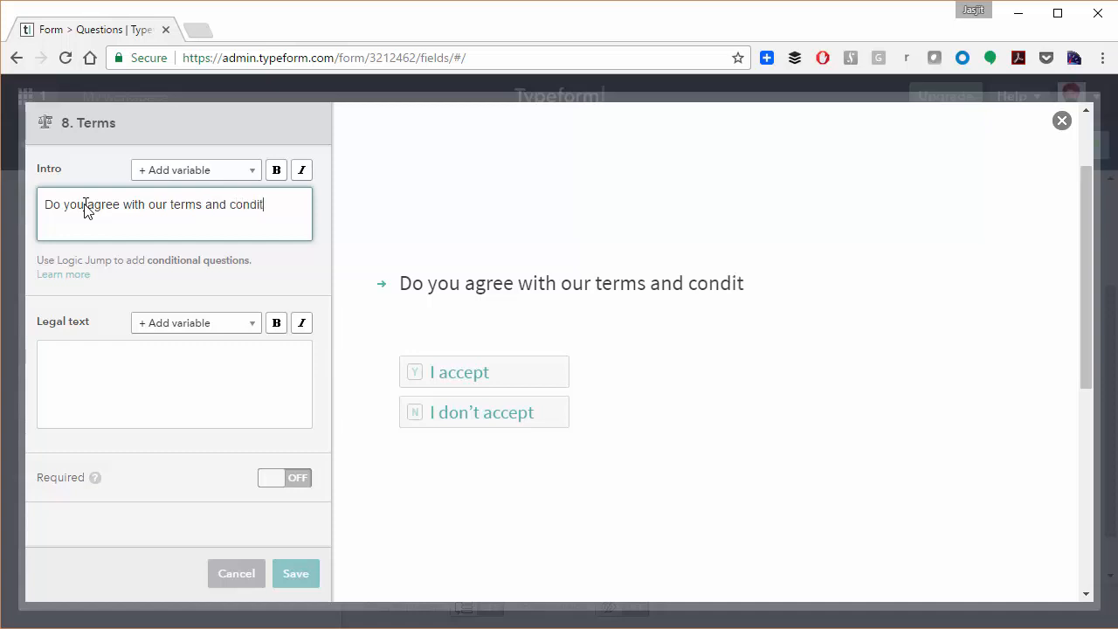
{"action": "type", "text": "ions?"}
Step: Enter the legal text "Descriptive text goes here for your terms and conditions", make the question required and save it
{"action": "left_click", "coordinate": [94, 361]}
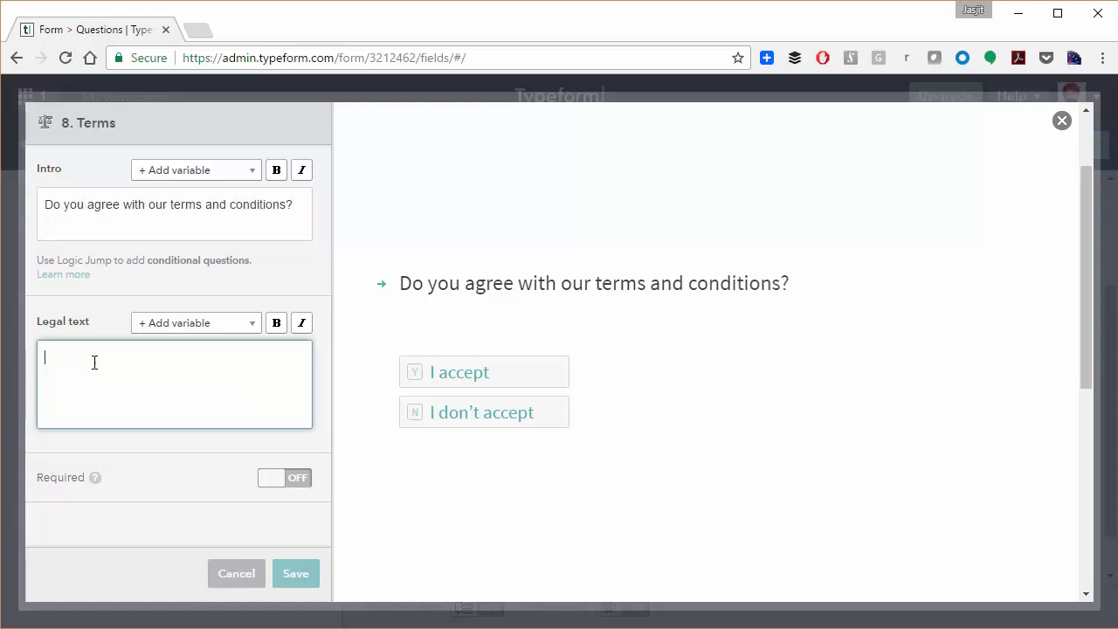
{"action": "type", "text": "De"}
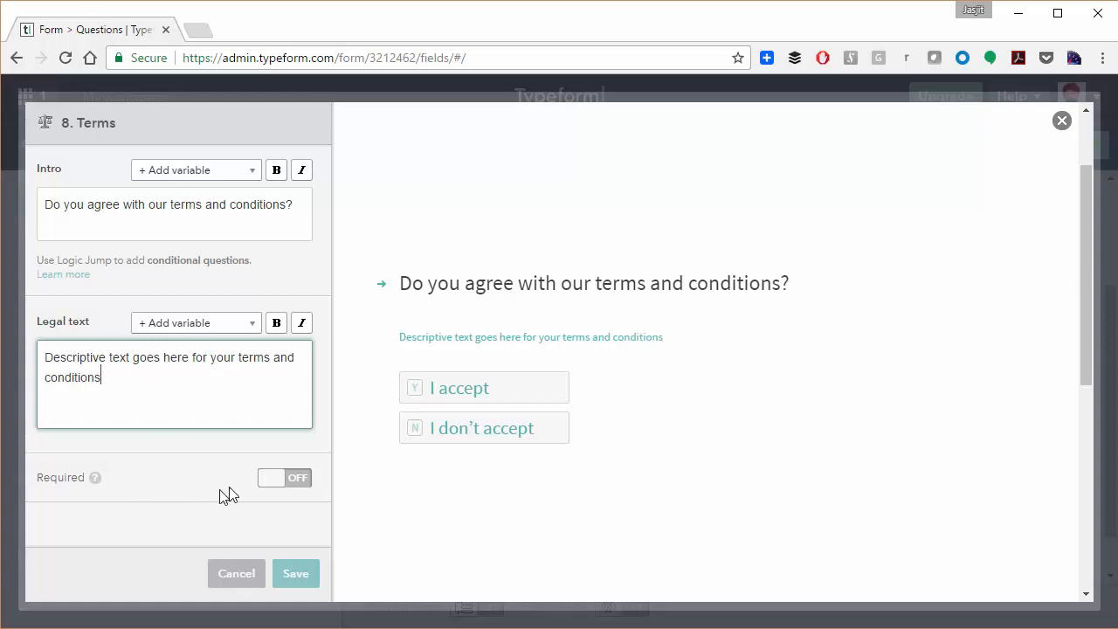
{"action": "left_click", "coordinate": [273, 477]}
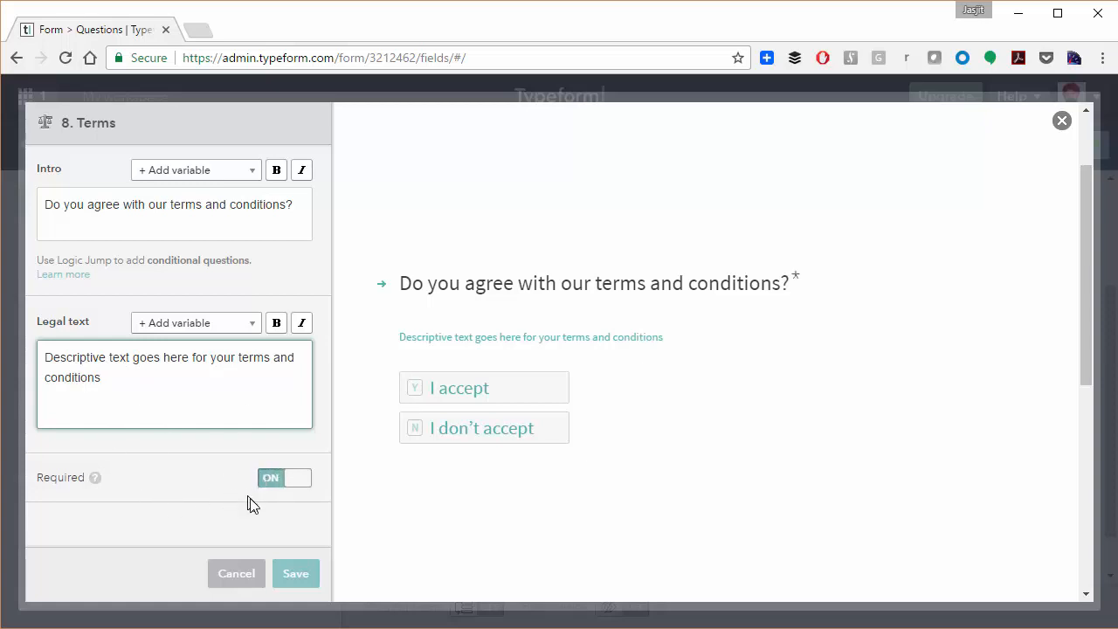
{"action": "left_click", "coordinate": [293, 576]}
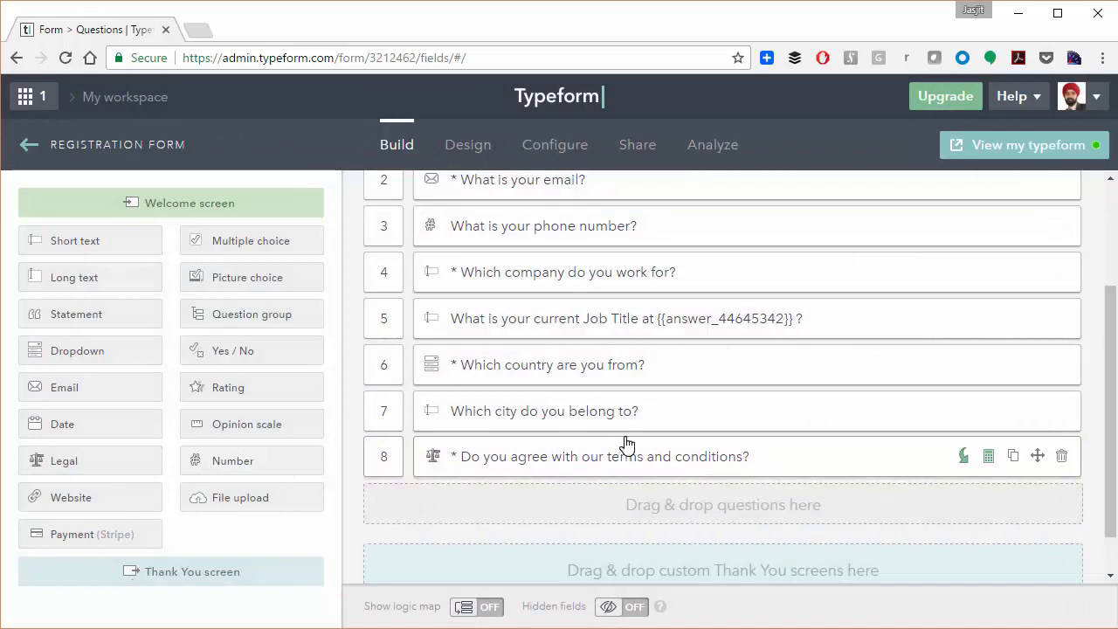
Step: Open the form's public share link in a new browser tab and look through its questions
{"action": "left_click", "coordinate": [640, 147]}
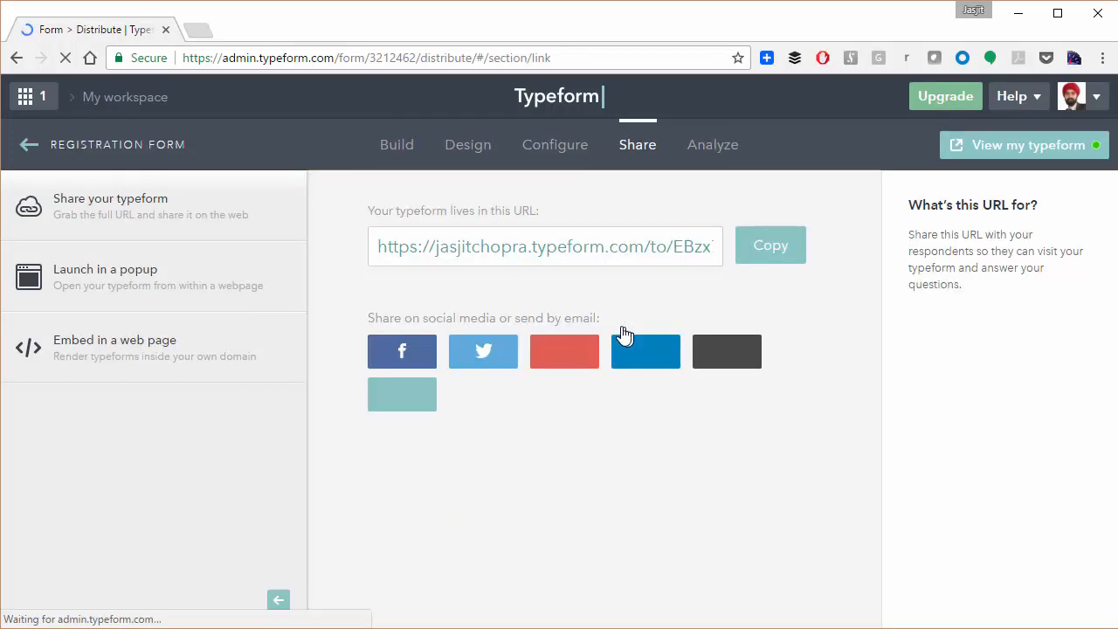
{"action": "left_click", "coordinate": [574, 253]}
{"action": "right_click", "coordinate": [590, 259]}
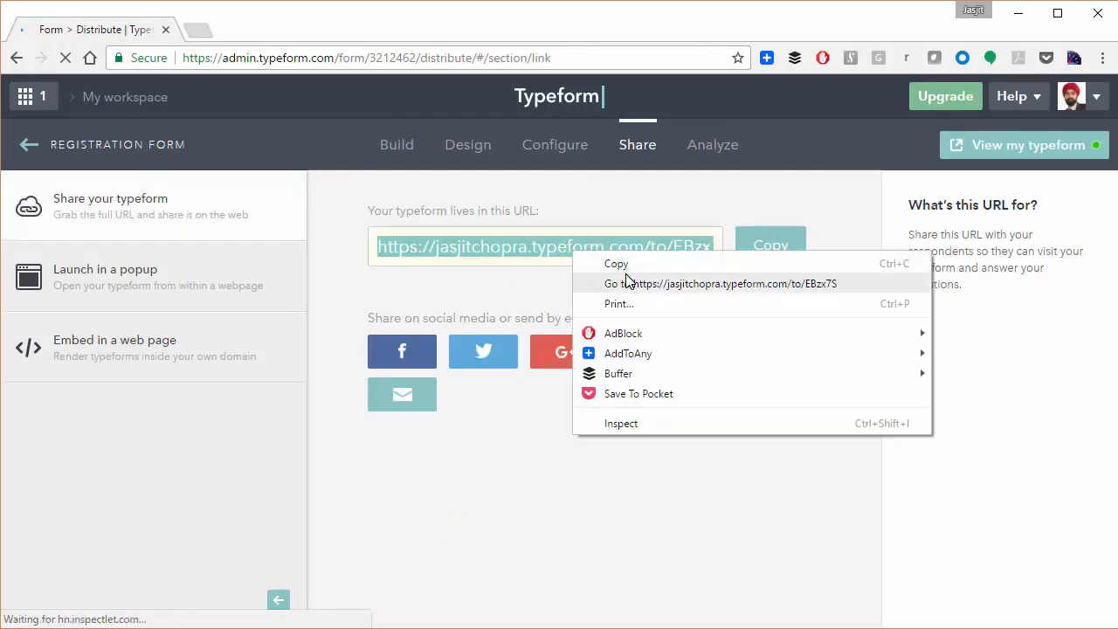
{"action": "left_click", "coordinate": [625, 260]}
{"action": "left_click", "coordinate": [197, 32]}
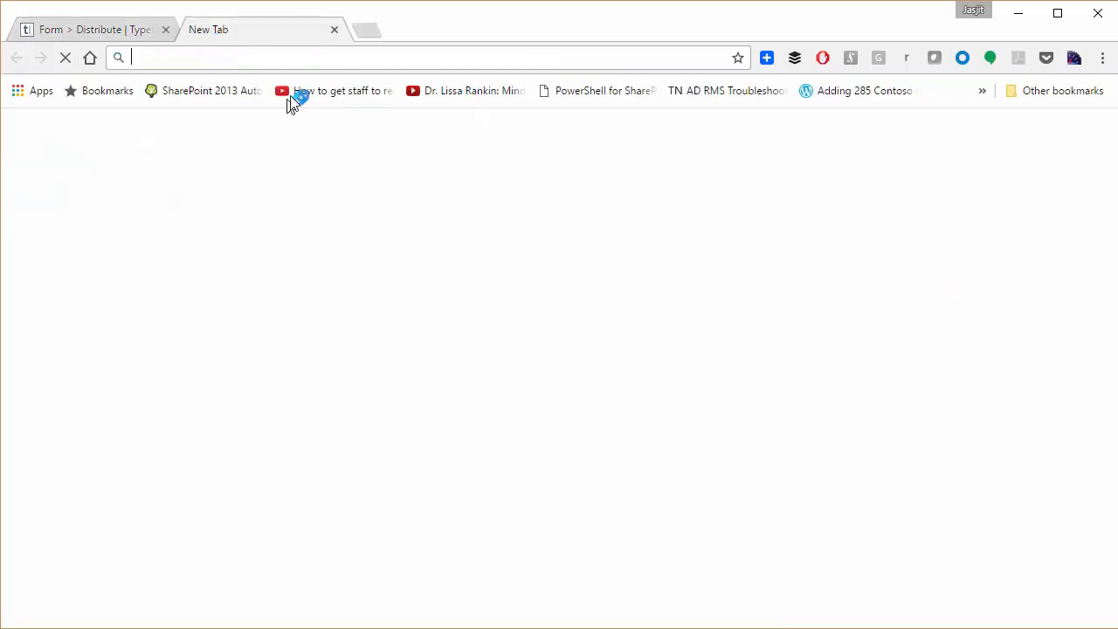
{"action": "key", "text": "ctrl+v"}
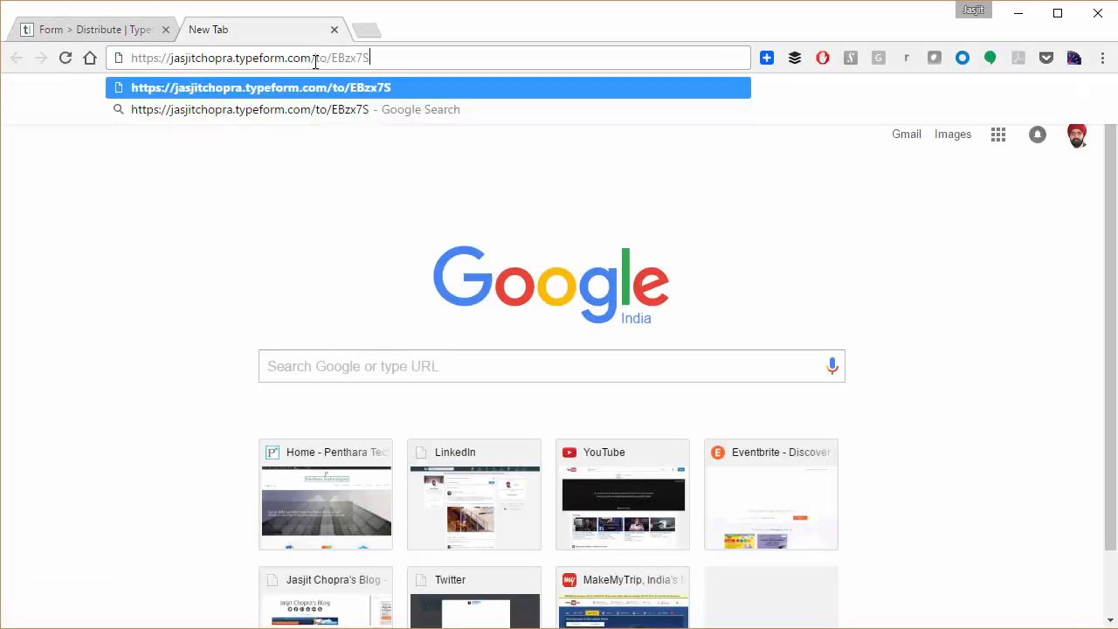
{"action": "key", "text": "Return"}
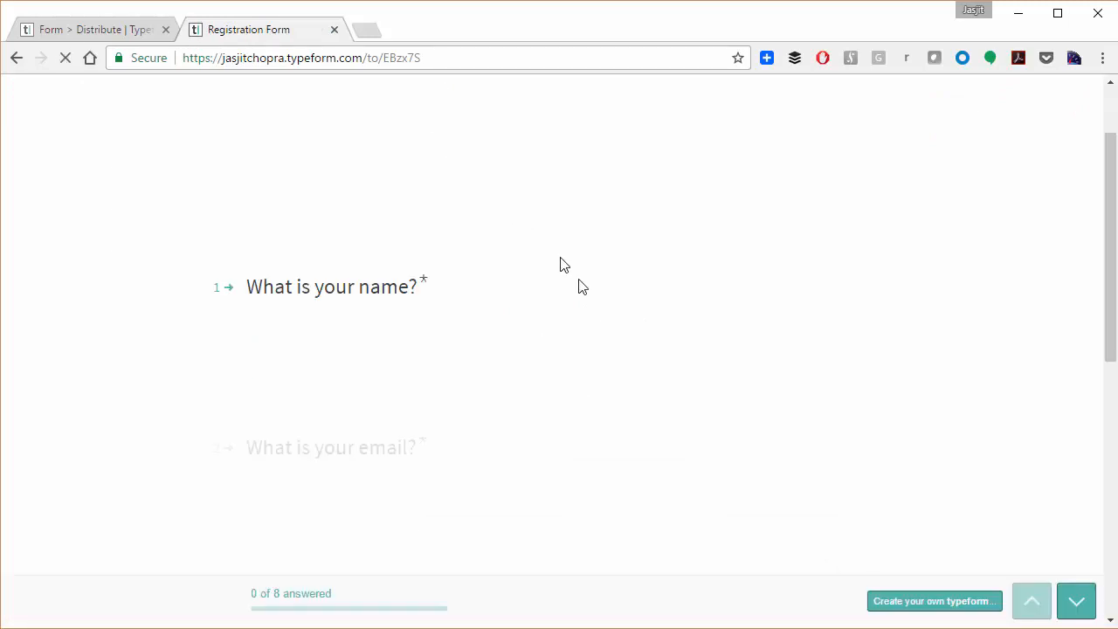
{"action": "scroll", "coordinate": [456, 324], "scroll_direction": "down", "scroll_amount": 10}
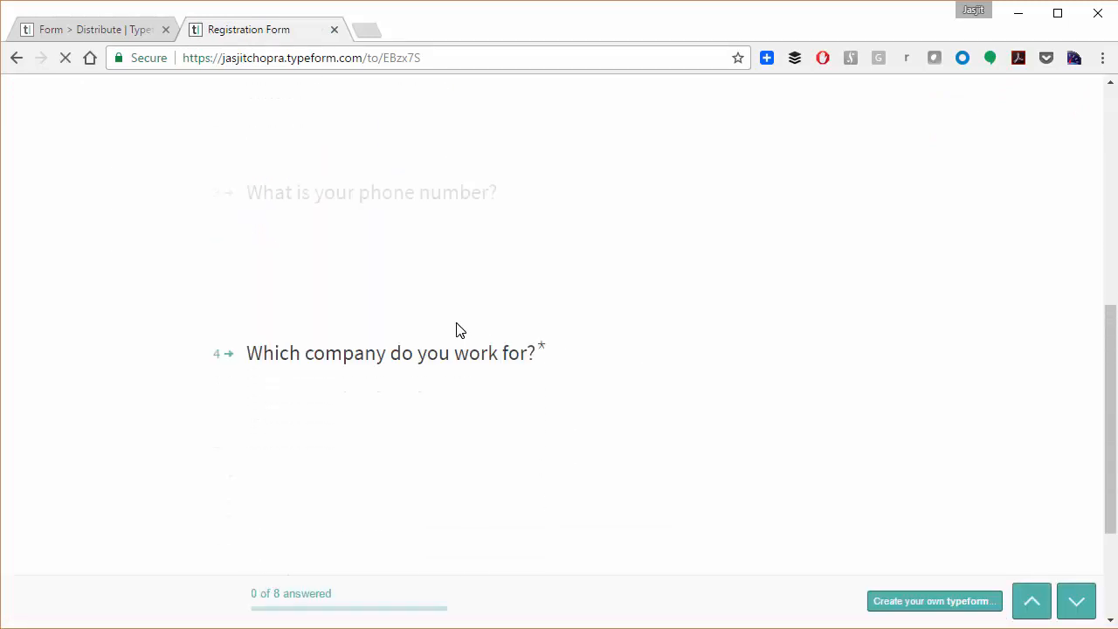
Step: Apply the public background image seigaiha.png to the form's design and reload the live form in its own tab
{"action": "left_click", "coordinate": [129, 31]}
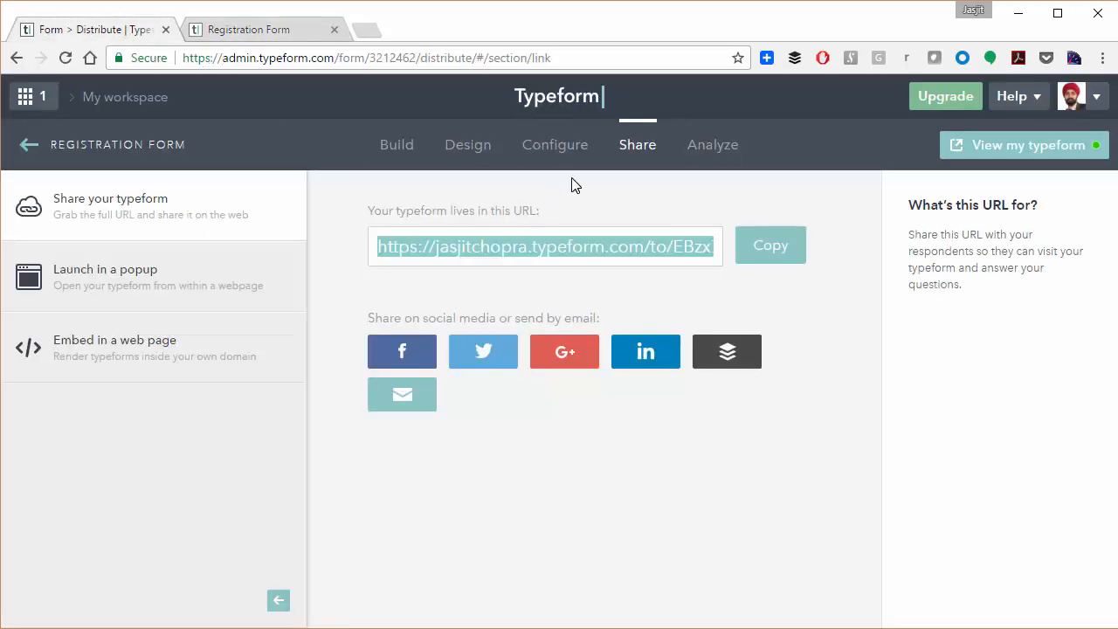
{"action": "left_click", "coordinate": [470, 153]}
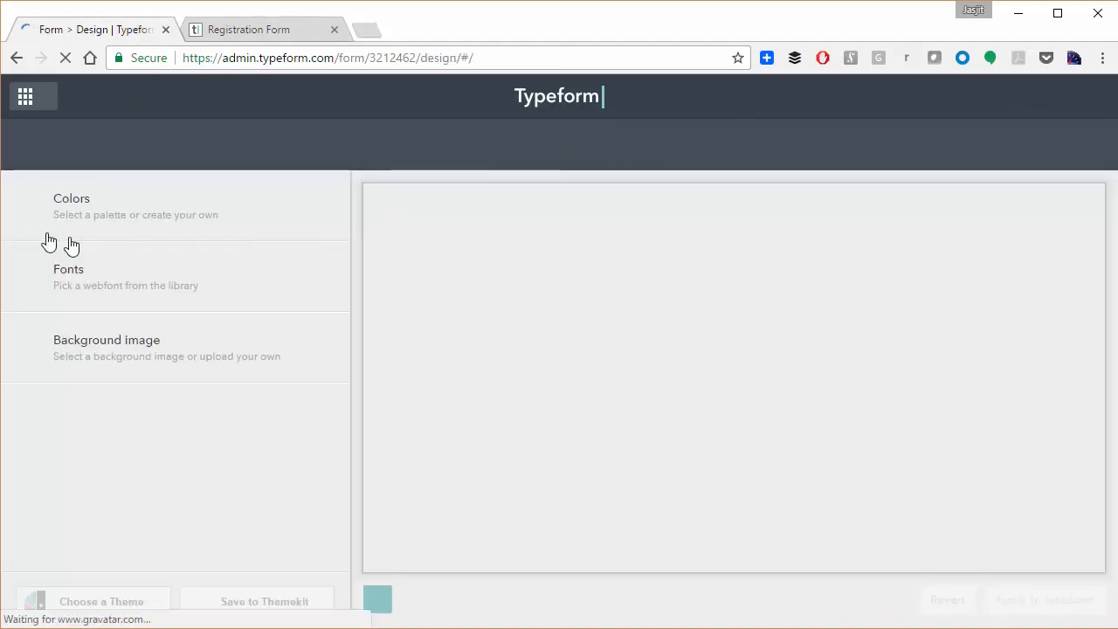
{"action": "left_click", "coordinate": [113, 350]}
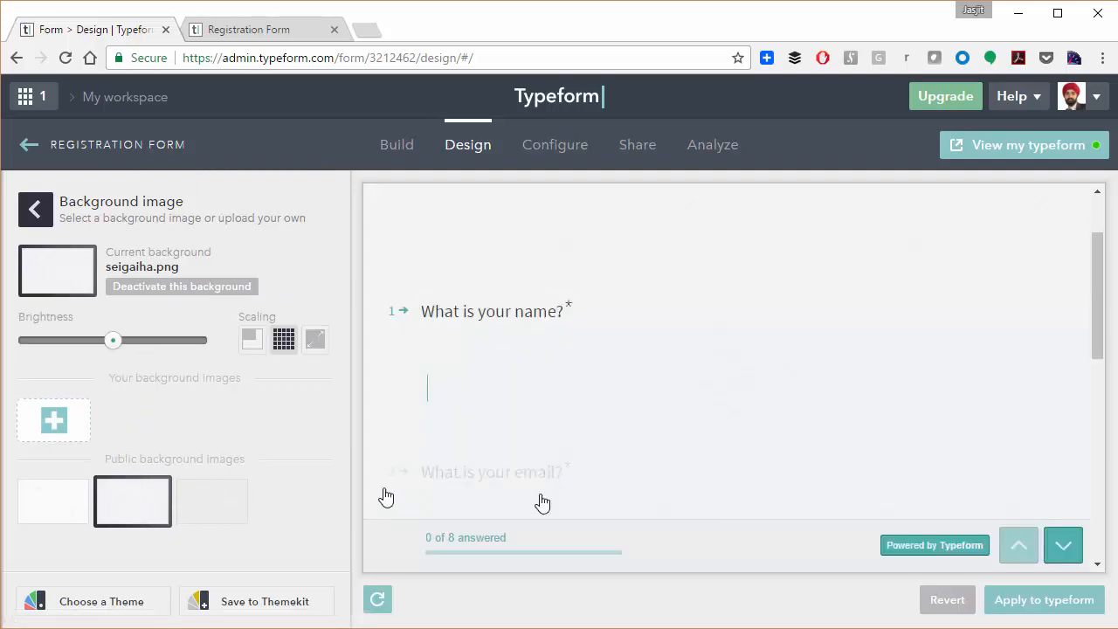
{"action": "left_click", "coordinate": [1018, 602]}
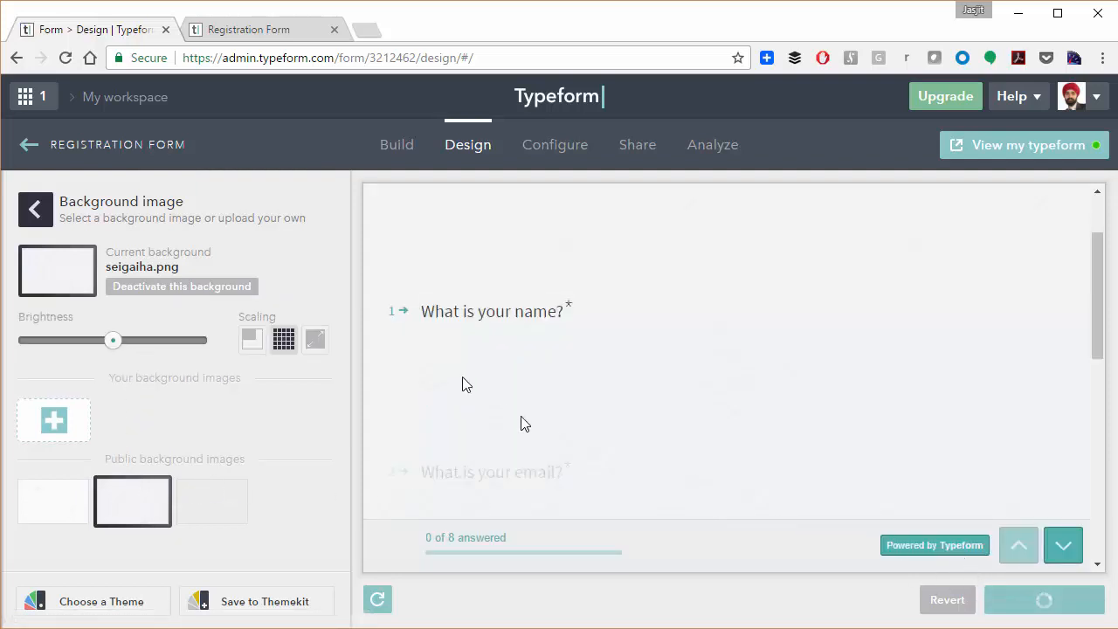
{"action": "left_click", "coordinate": [236, 33]}
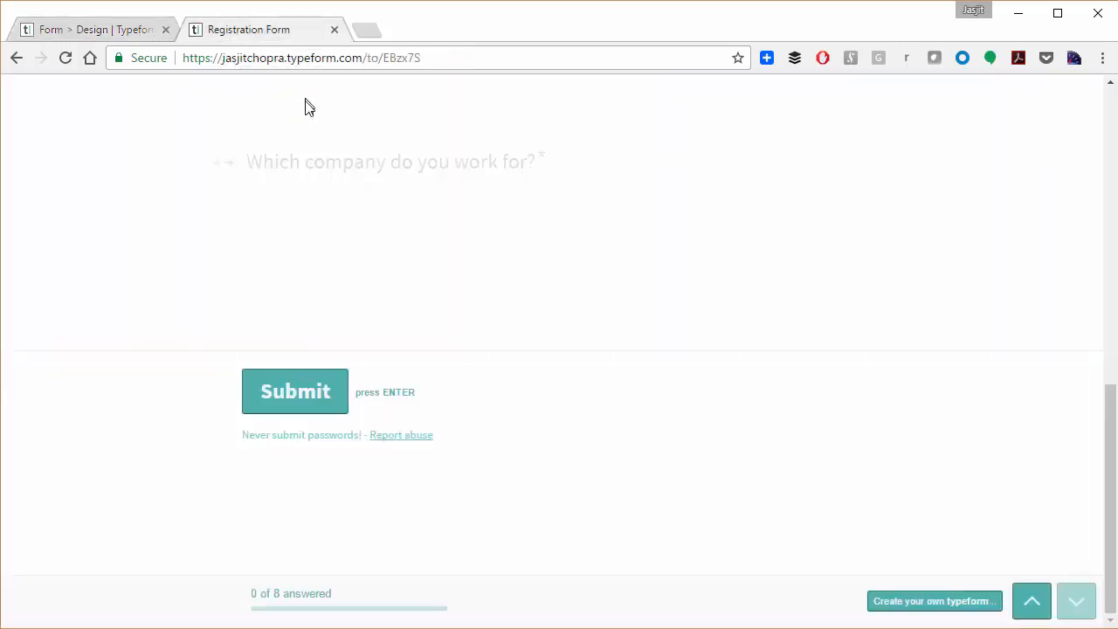
{"action": "left_click", "coordinate": [67, 59]}
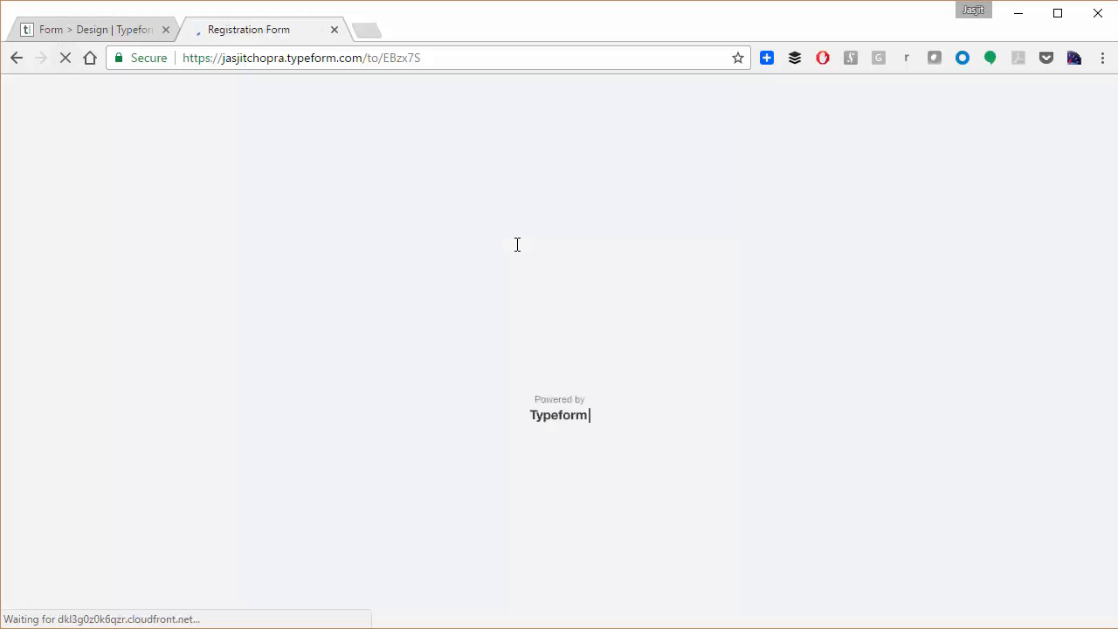